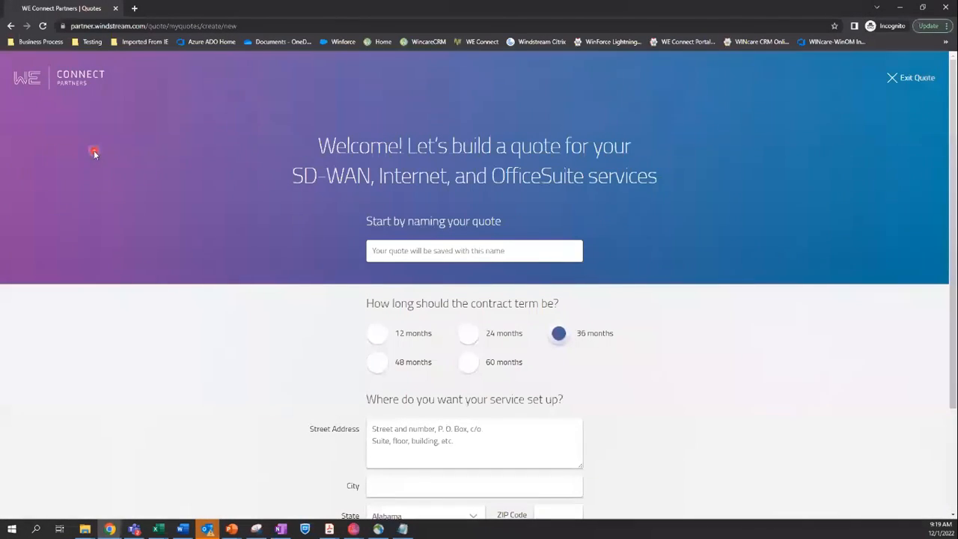
{"action": "type", "text": "Channel Partner Call Test Quote"}
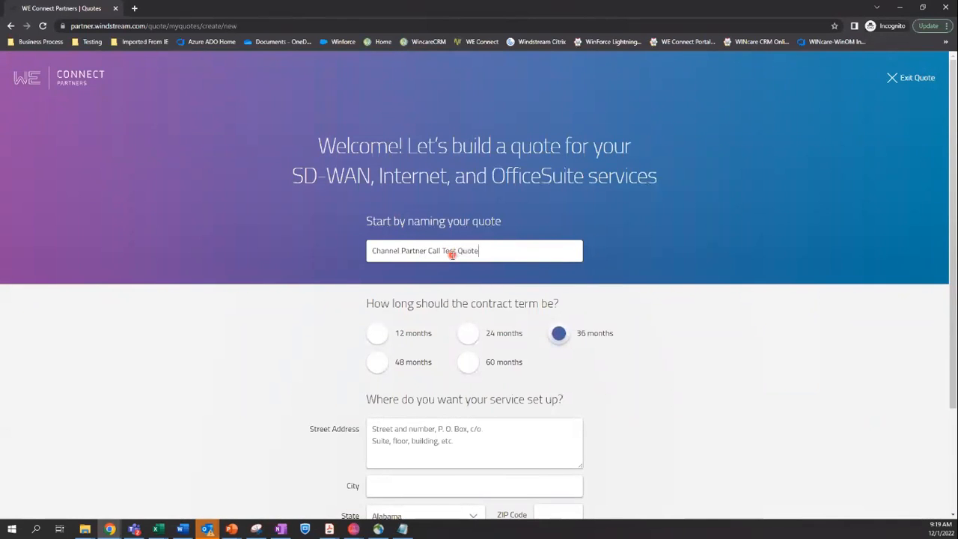
{"action": "scroll", "coordinate": [547, 412], "scroll_direction": "down", "scroll_amount": 1}
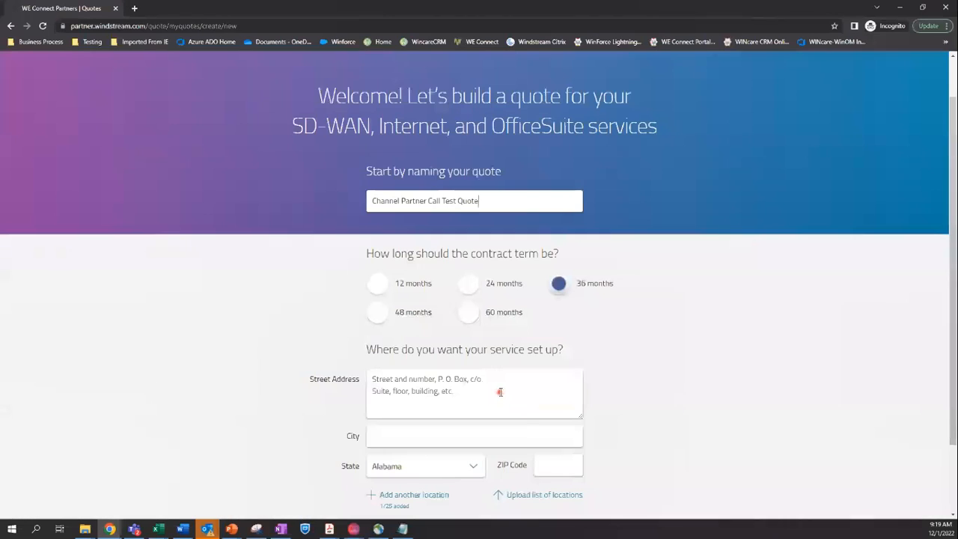
{"action": "left_click", "coordinate": [499, 393]}
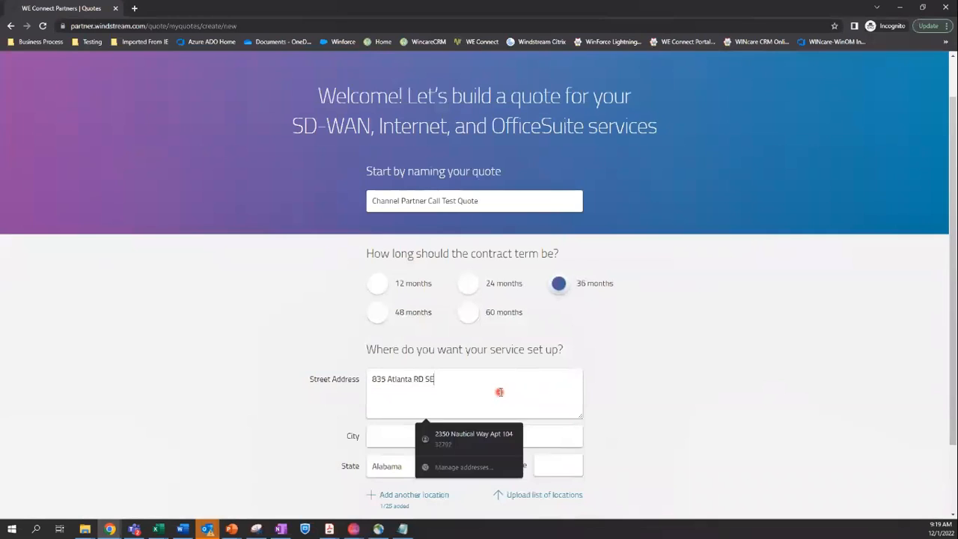
{"action": "key", "text": "Tab"}
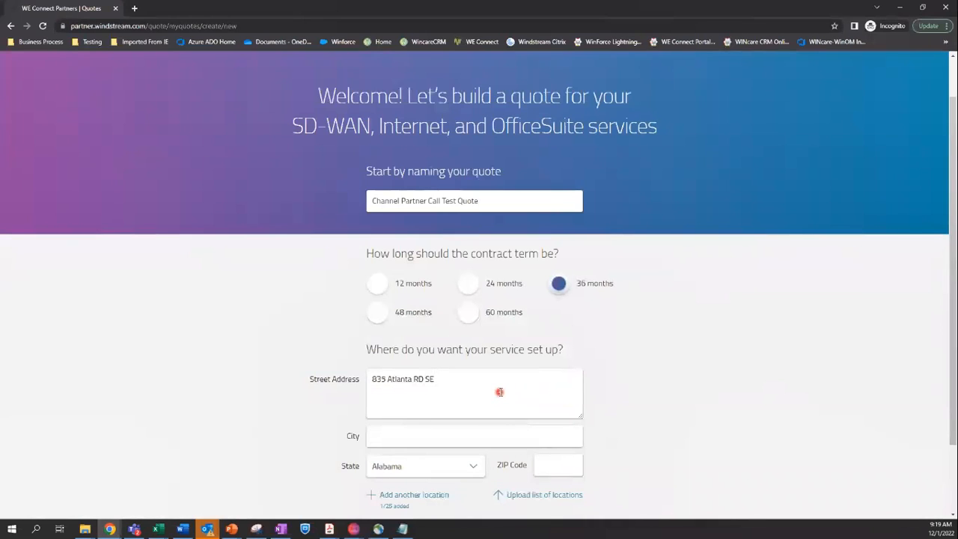
{"action": "type", "text": "Marietta"}
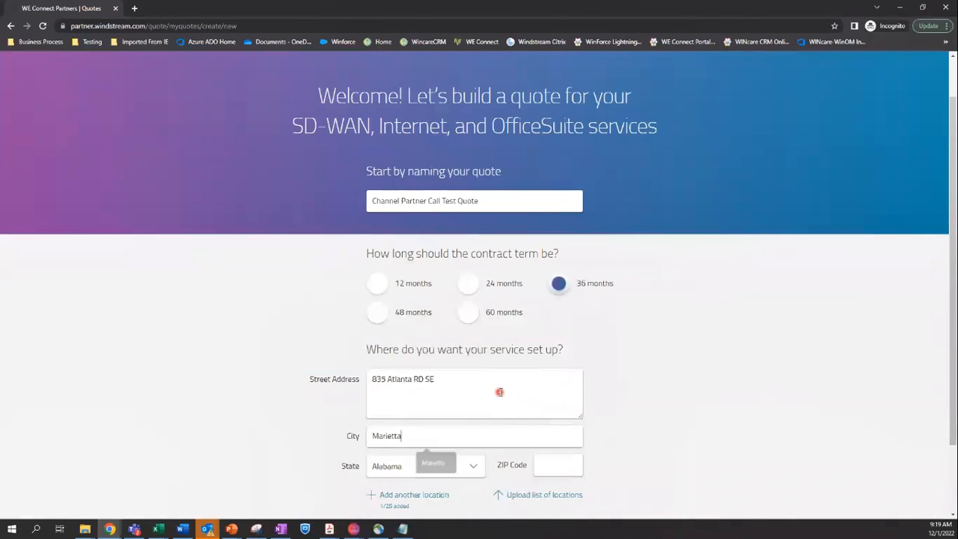
{"action": "key", "text": "Tab"}
{"action": "type", "text": "GA"}
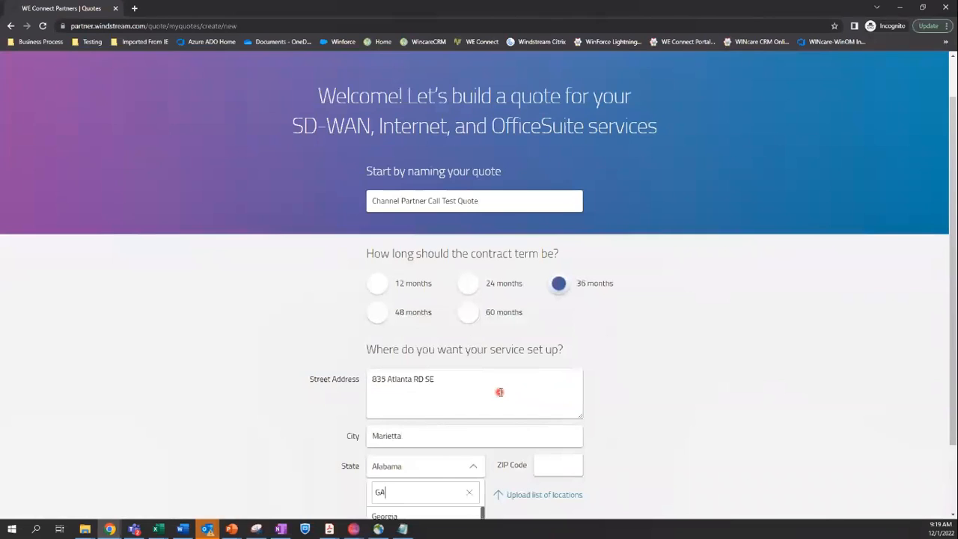
{"action": "left_click", "coordinate": [389, 516]}
{"action": "left_click", "coordinate": [565, 472]}
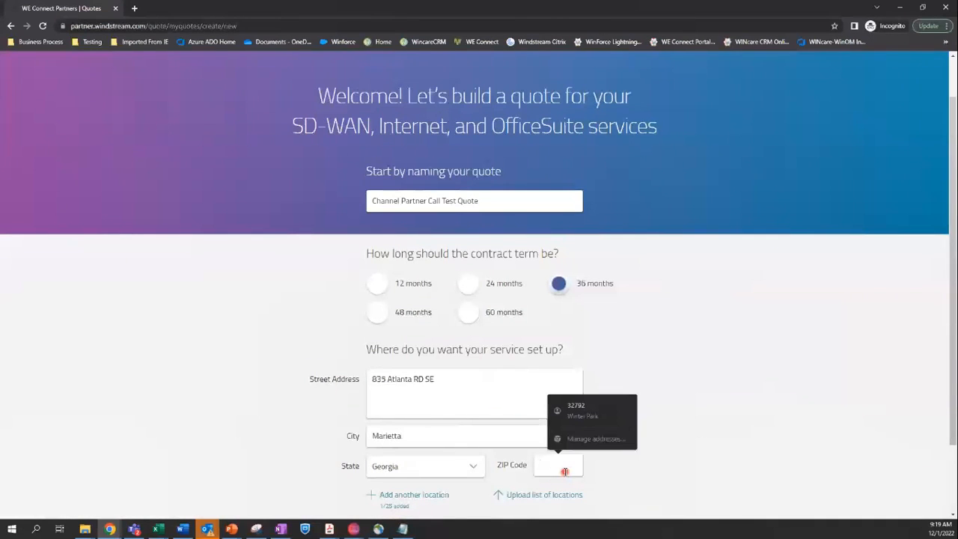
{"action": "type", "text": "30060"}
Add a second, empty location entry to the quote
{"action": "scroll", "coordinate": [563, 460], "scroll_direction": "down", "scroll_amount": 1}
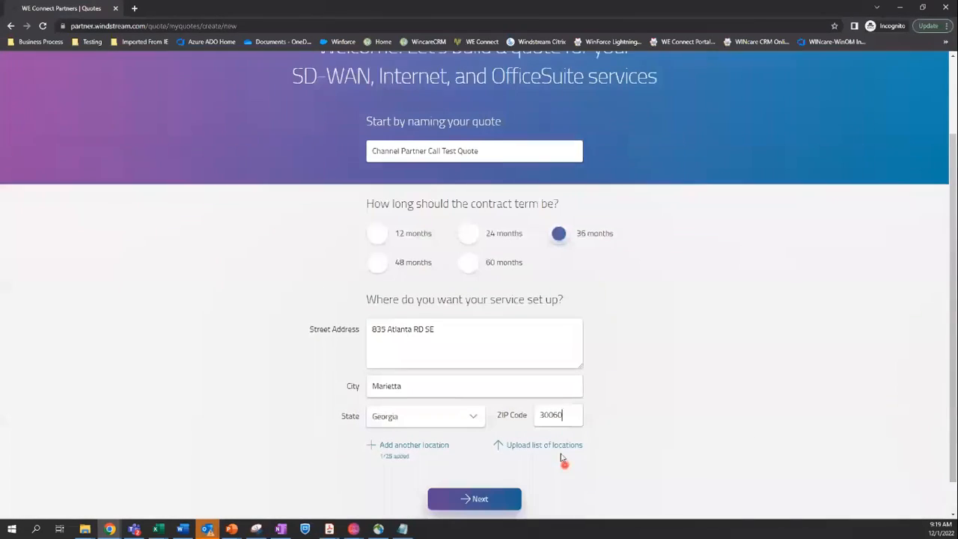
{"action": "scroll", "coordinate": [524, 449], "scroll_direction": "down", "scroll_amount": 1}
{"action": "left_click", "coordinate": [405, 411]}
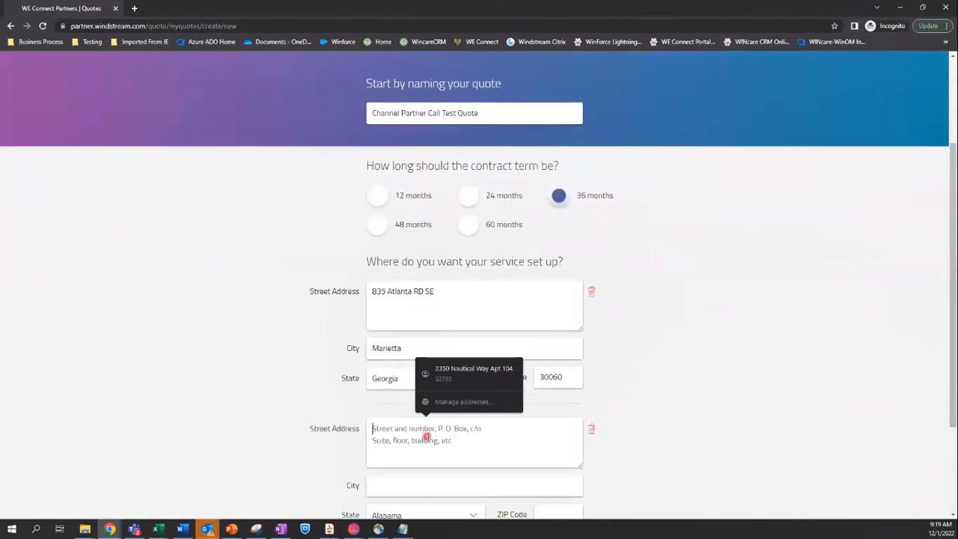
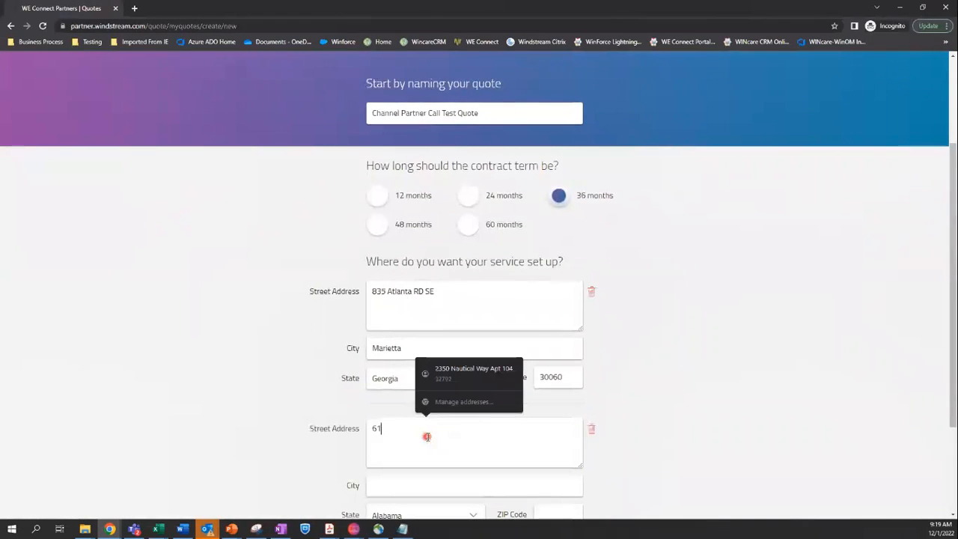
{"action": "key", "text": "Tab"}
{"action": "key", "text": "Tab"}
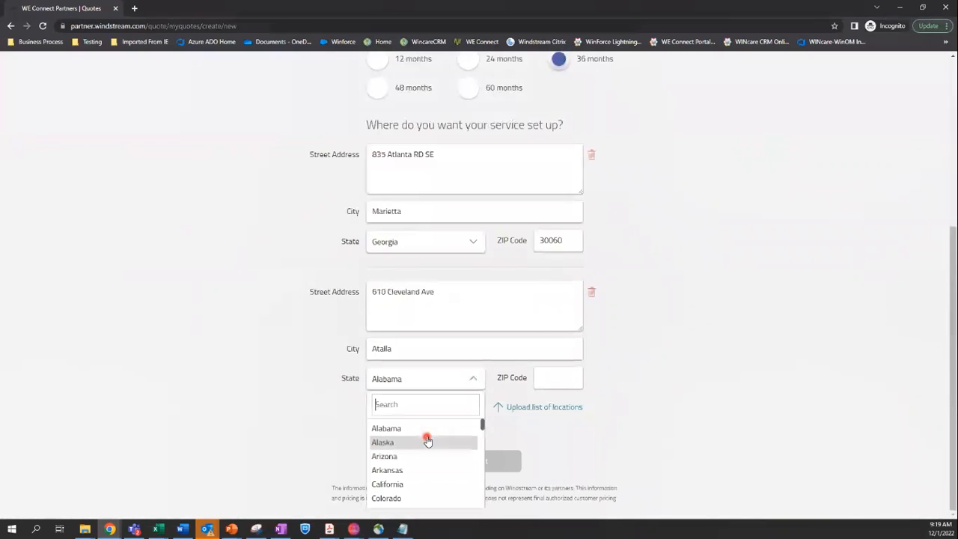
{"action": "type", "text": "al"}
{"action": "key", "text": "Tab"}
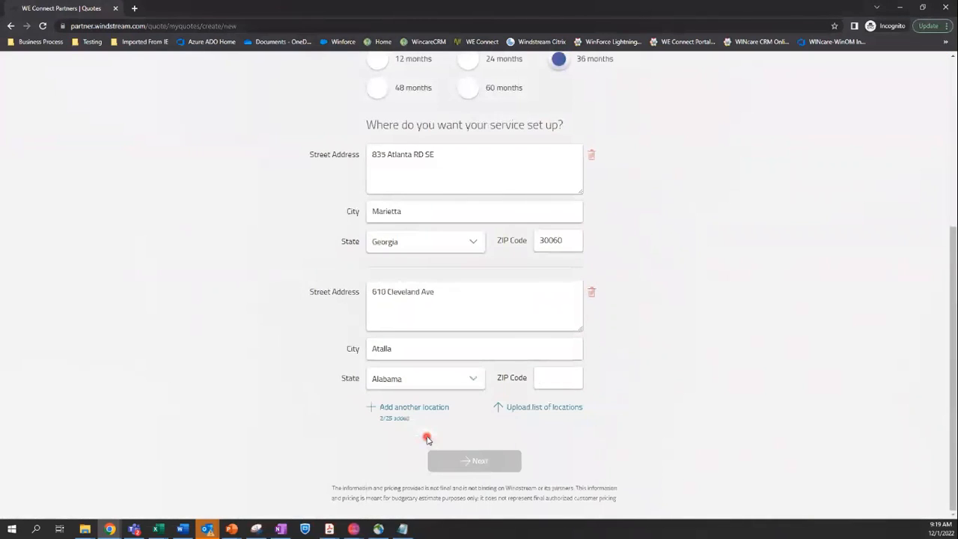
{"action": "type", "text": "35954"}
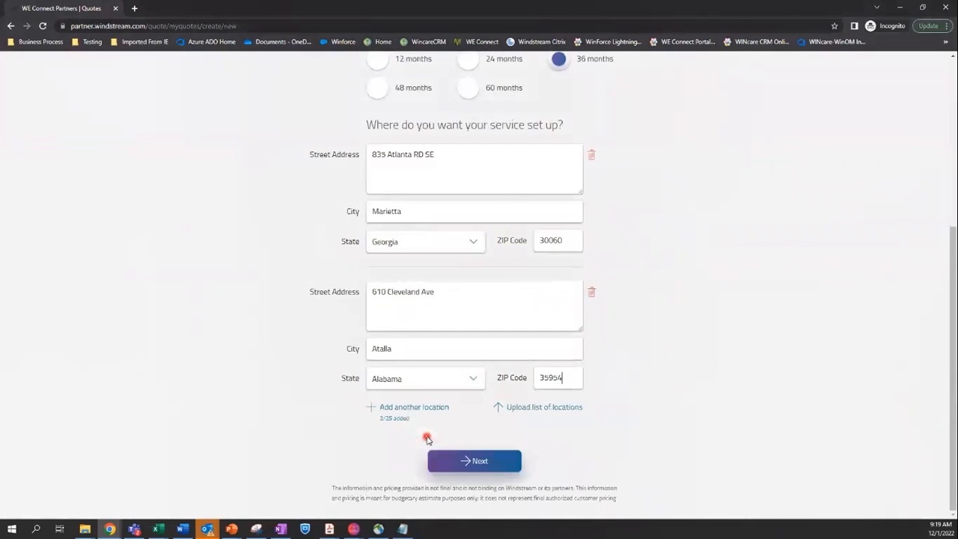
{"action": "left_click", "coordinate": [467, 459]}
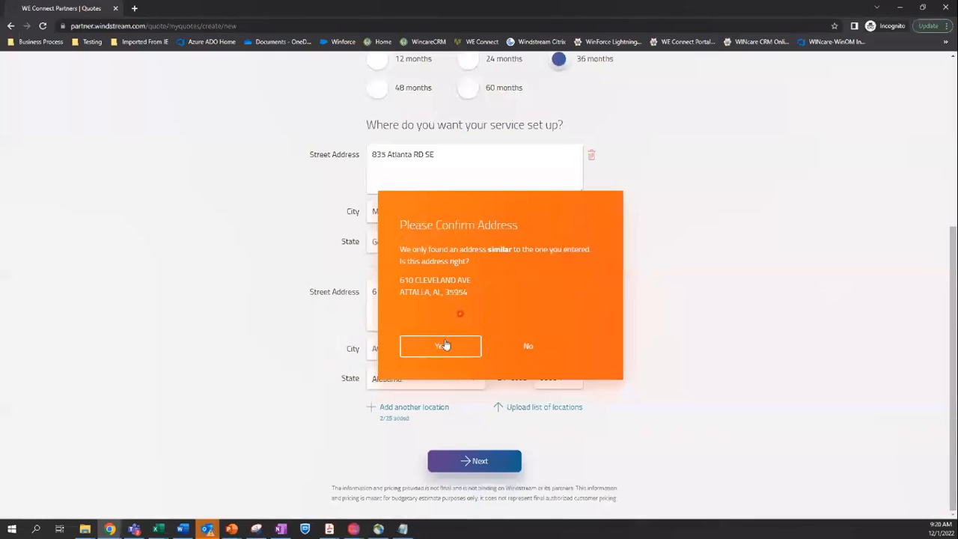
Accept the suggested Attalla address and choose SD-WAN and Internet products for Location 01
{"action": "left_click", "coordinate": [442, 346]}
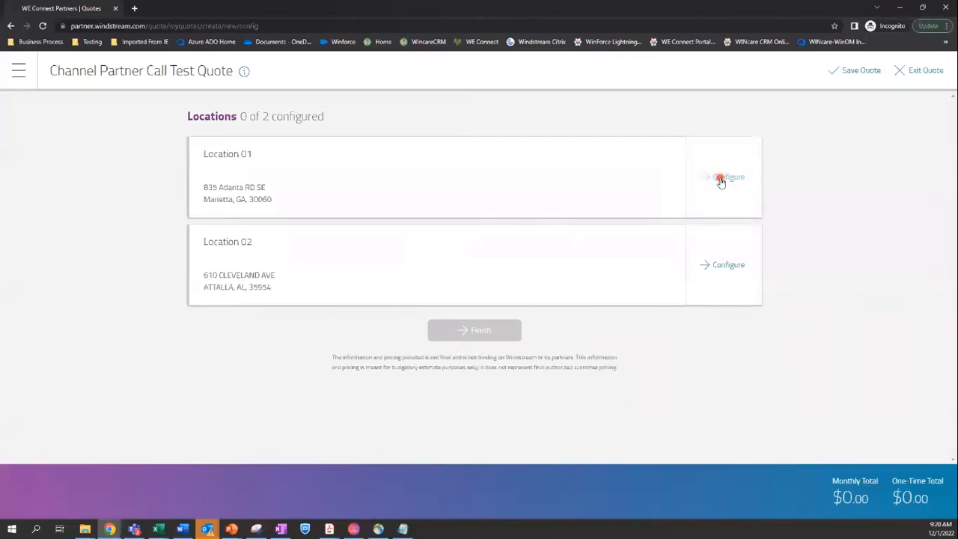
{"action": "left_click", "coordinate": [244, 72]}
{"action": "left_click", "coordinate": [725, 180]}
{"action": "left_click", "coordinate": [447, 201]}
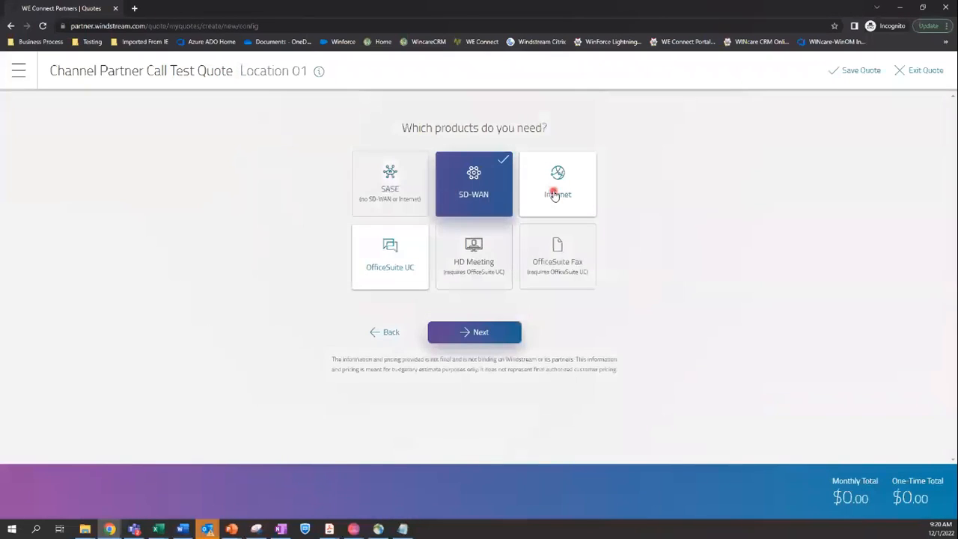
{"action": "left_click", "coordinate": [555, 195]}
{"action": "left_click", "coordinate": [498, 335]}
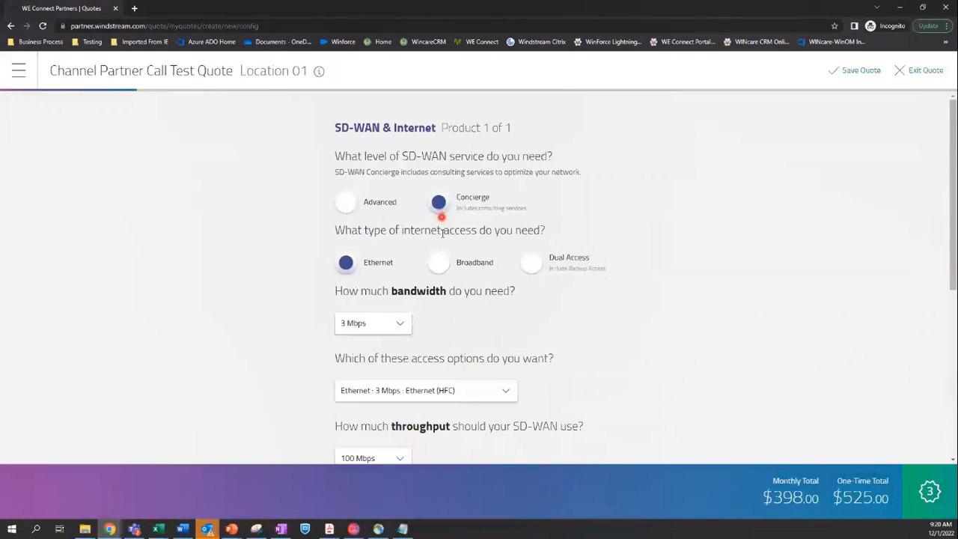
Set Location 01's bandwidth to 50 Mbps with Ethernet : 50 Mbps : Ethernet access
{"action": "left_click", "coordinate": [405, 329]}
{"action": "scroll", "coordinate": [394, 364], "scroll_direction": "down", "scroll_amount": 1}
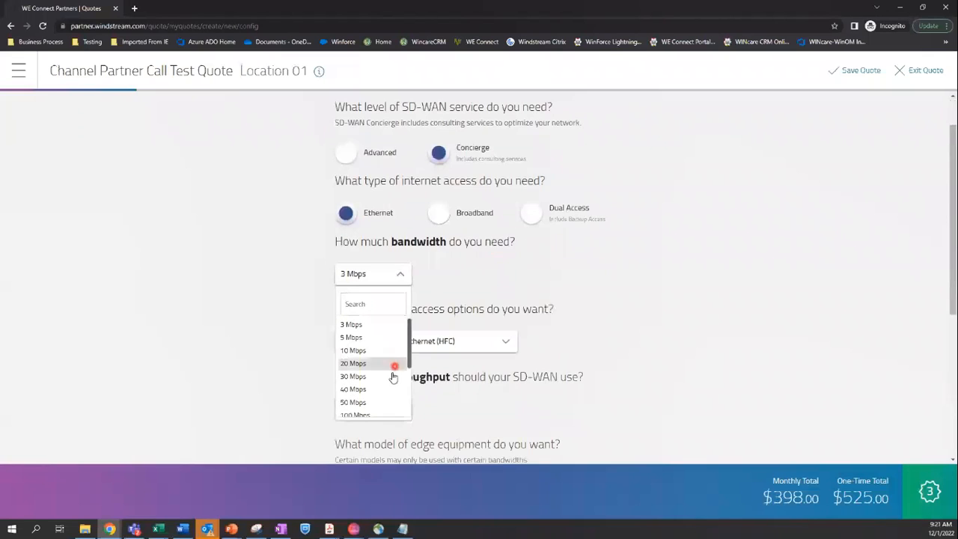
{"action": "left_click", "coordinate": [364, 403]}
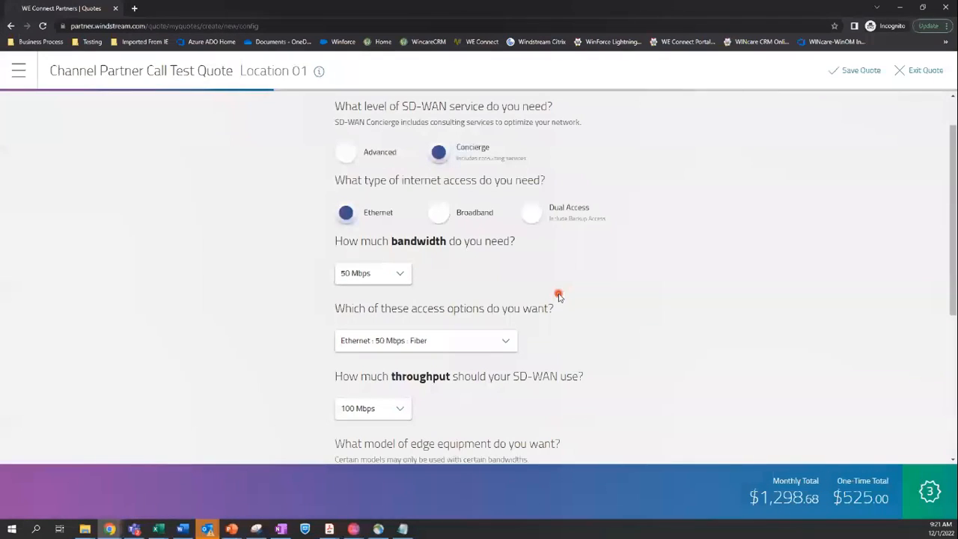
{"action": "left_click", "coordinate": [502, 341]}
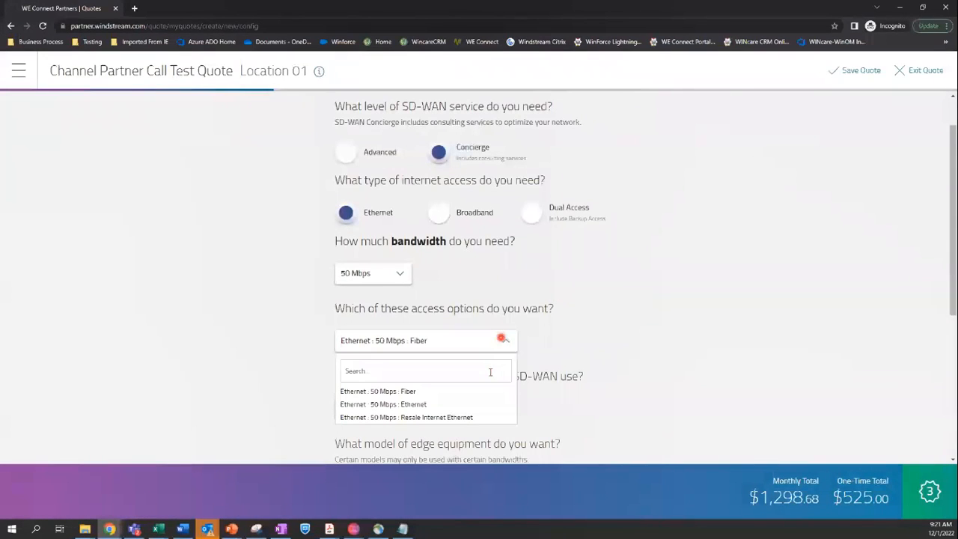
{"action": "left_click", "coordinate": [485, 395]}
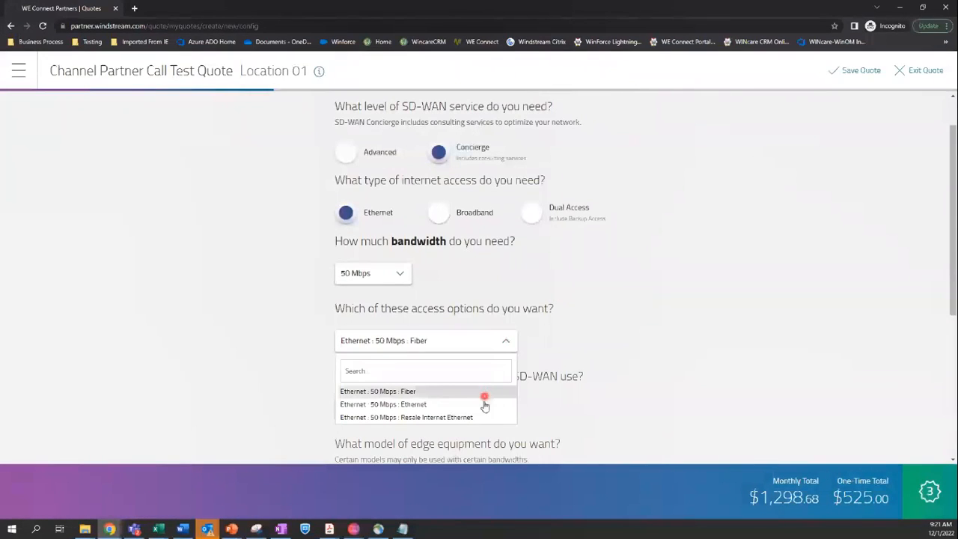
{"action": "left_click", "coordinate": [485, 405]}
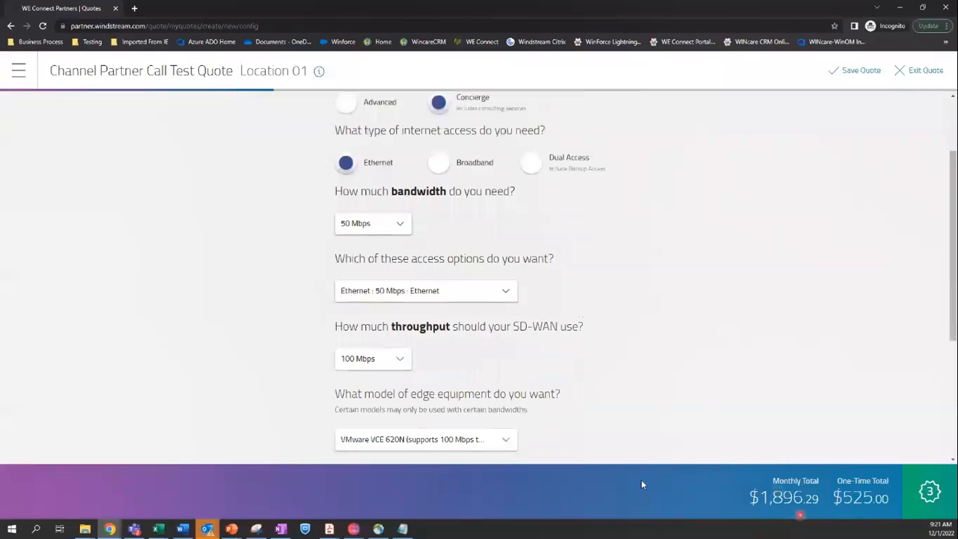
Keep VMware VCE 620N edge equipment, add one block of 4 IPs, and finish the location
{"action": "scroll", "coordinate": [443, 336], "scroll_direction": "down", "scroll_amount": 1}
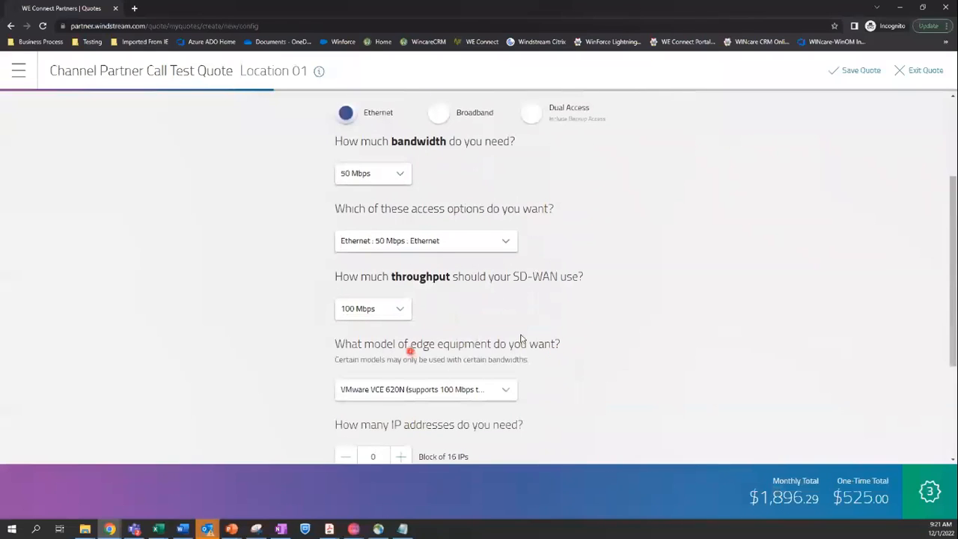
{"action": "scroll", "coordinate": [516, 408], "scroll_direction": "down", "scroll_amount": 1}
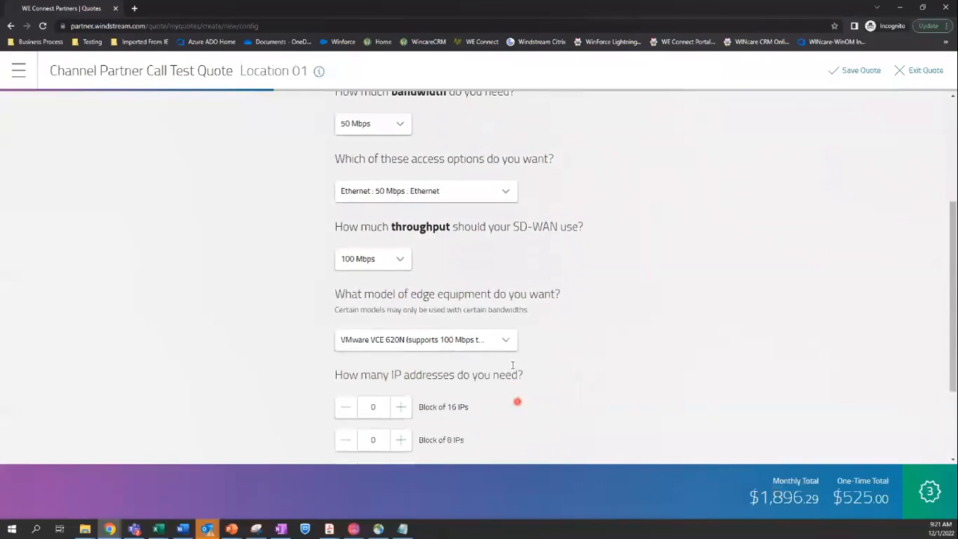
{"action": "left_click", "coordinate": [507, 341]}
{"action": "left_click", "coordinate": [567, 386]}
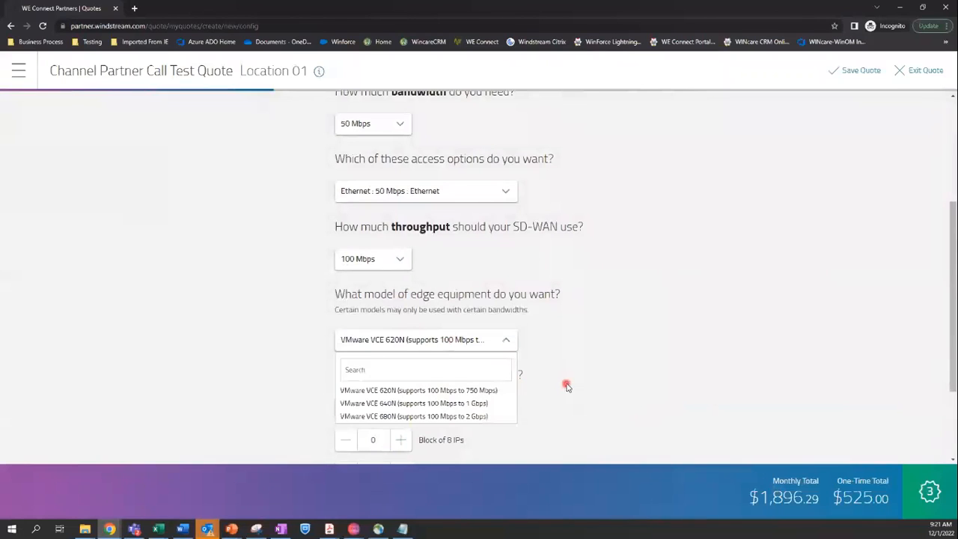
{"action": "scroll", "coordinate": [486, 397], "scroll_direction": "down", "scroll_amount": 1}
{"action": "left_click", "coordinate": [408, 424]}
{"action": "scroll", "coordinate": [514, 398], "scroll_direction": "down", "scroll_amount": 1}
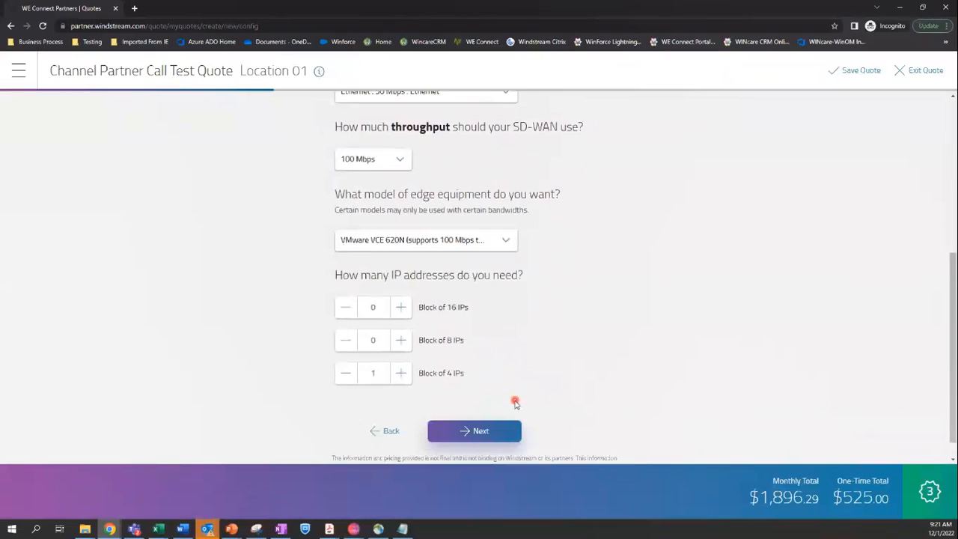
{"action": "left_click", "coordinate": [469, 432]}
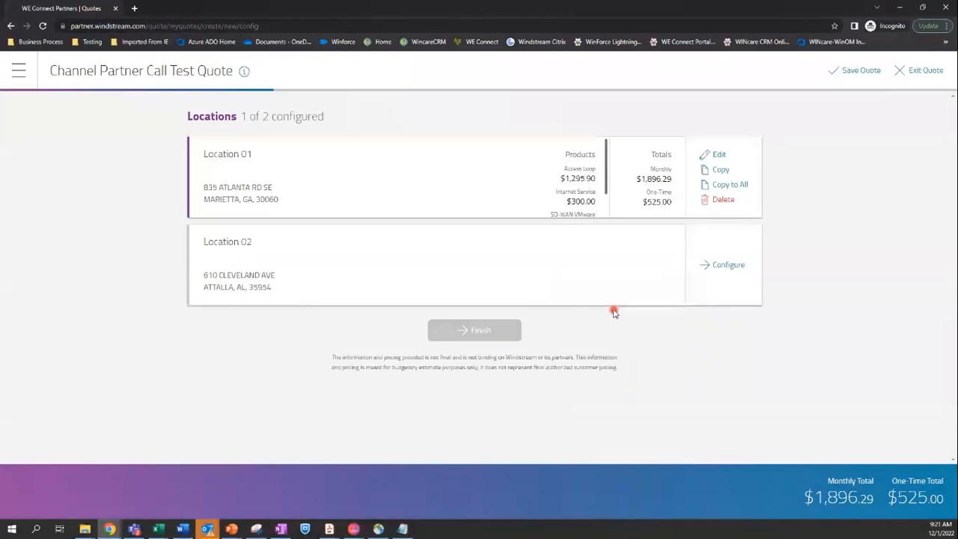
Change Location 01's name to Marietta in its location details and save
{"action": "left_click", "coordinate": [717, 156]}
{"action": "left_click", "coordinate": [319, 72]}
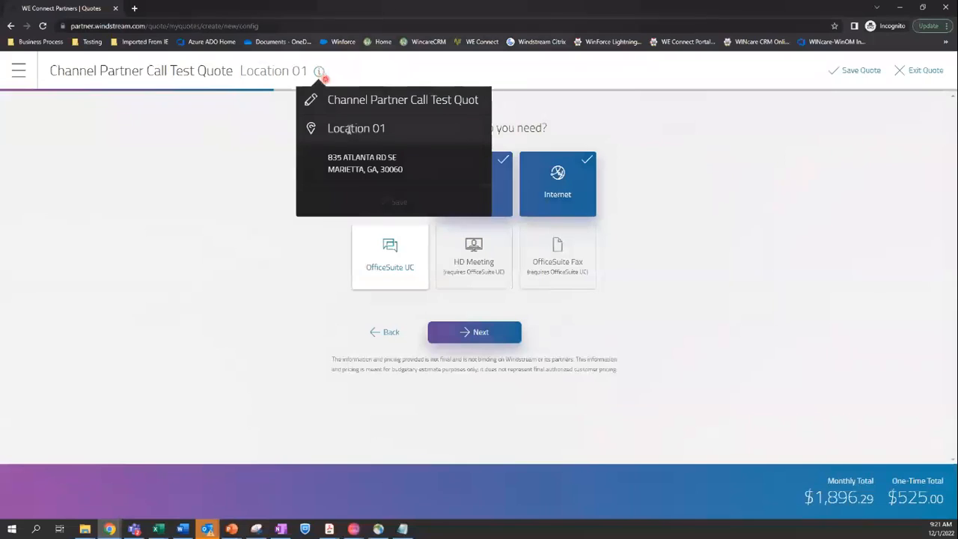
{"action": "left_click_drag", "start_coordinate": [429, 125], "coordinate": [314, 134]}
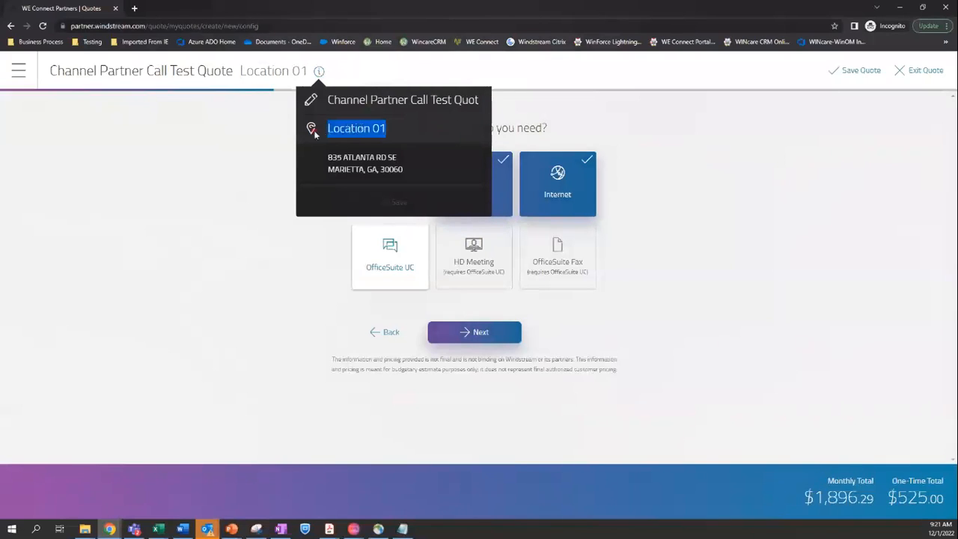
{"action": "type", "text": "Marietta"}
{"action": "left_click", "coordinate": [395, 203]}
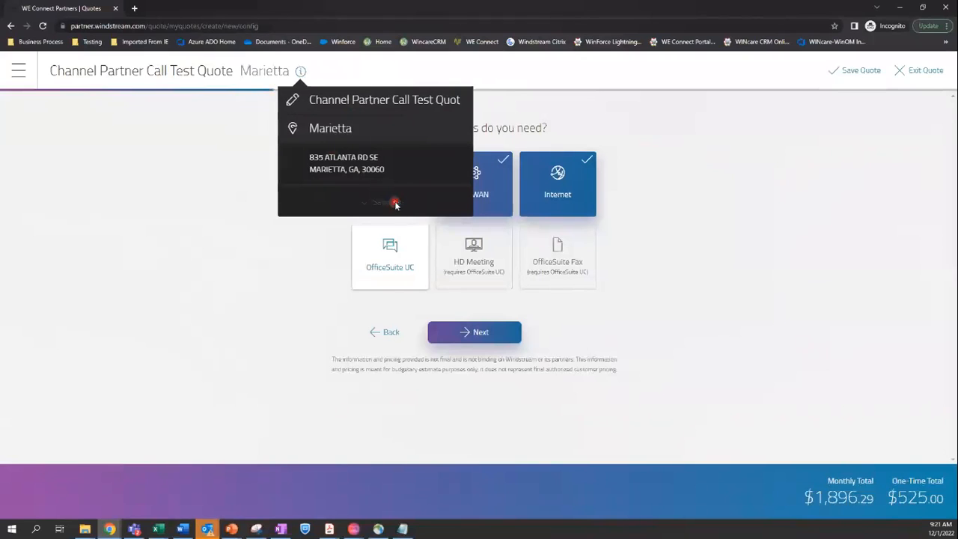
{"action": "left_click", "coordinate": [578, 319]}
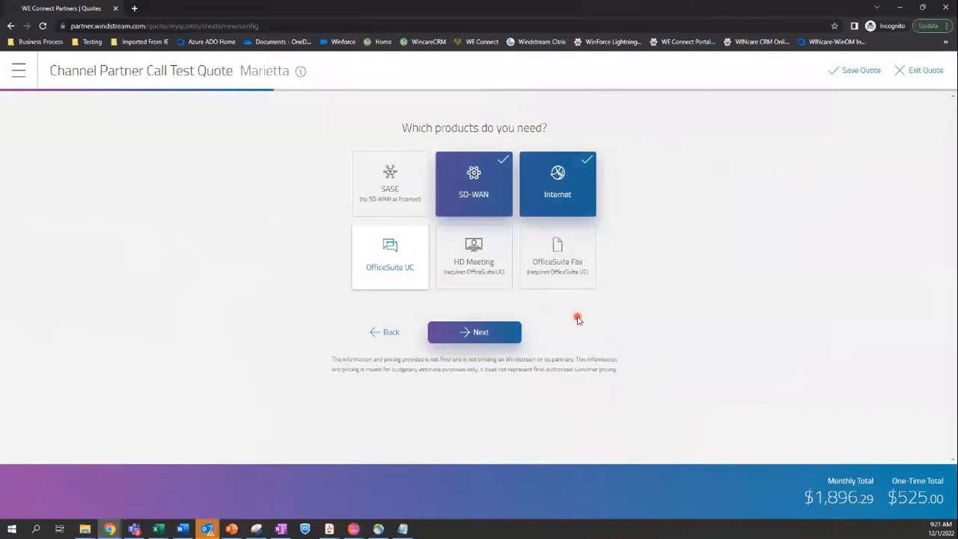
Return to the overview of all locations
{"action": "left_click", "coordinate": [16, 73]}
{"action": "left_click", "coordinate": [41, 148]}
{"action": "left_click", "coordinate": [50, 125]}
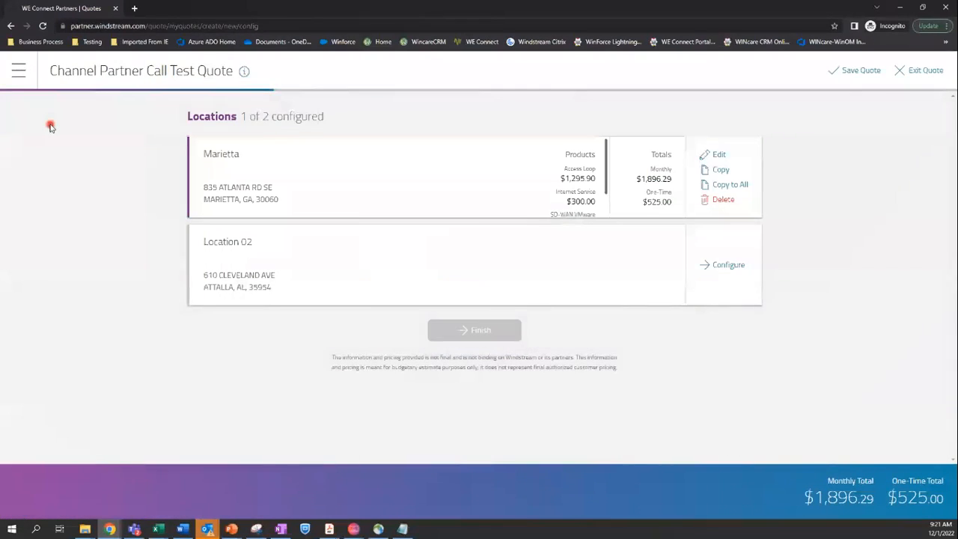
Use Copy to All on the Marietta card and confirm, configuring Location 02 identically
{"action": "left_click", "coordinate": [719, 173]}
{"action": "left_click", "coordinate": [723, 186]}
{"action": "left_click", "coordinate": [464, 323]}
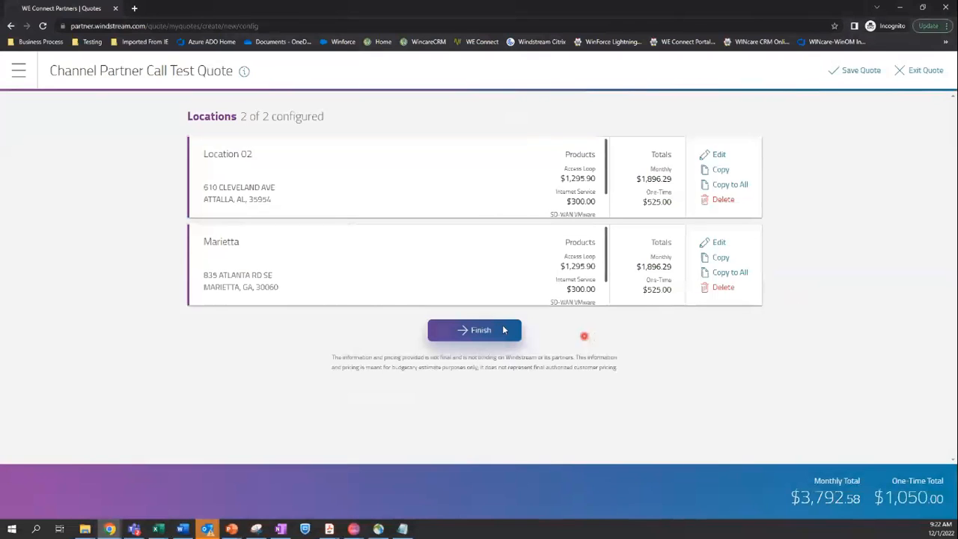
{"action": "left_click", "coordinate": [17, 73]}
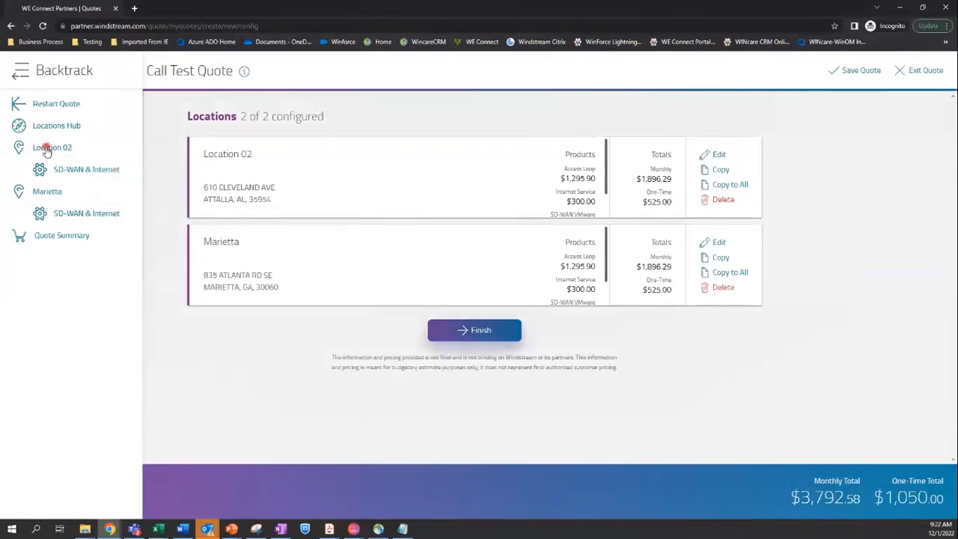
Rename Location 02 to Atalla in its location details
{"action": "left_click", "coordinate": [46, 148]}
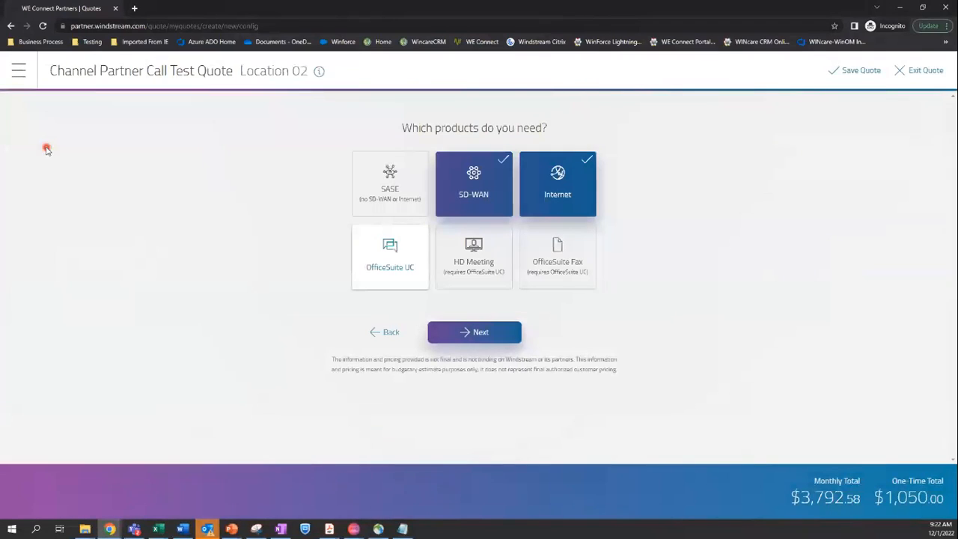
{"action": "left_click", "coordinate": [319, 70]}
{"action": "left_click_drag", "start_coordinate": [400, 129], "coordinate": [306, 131]}
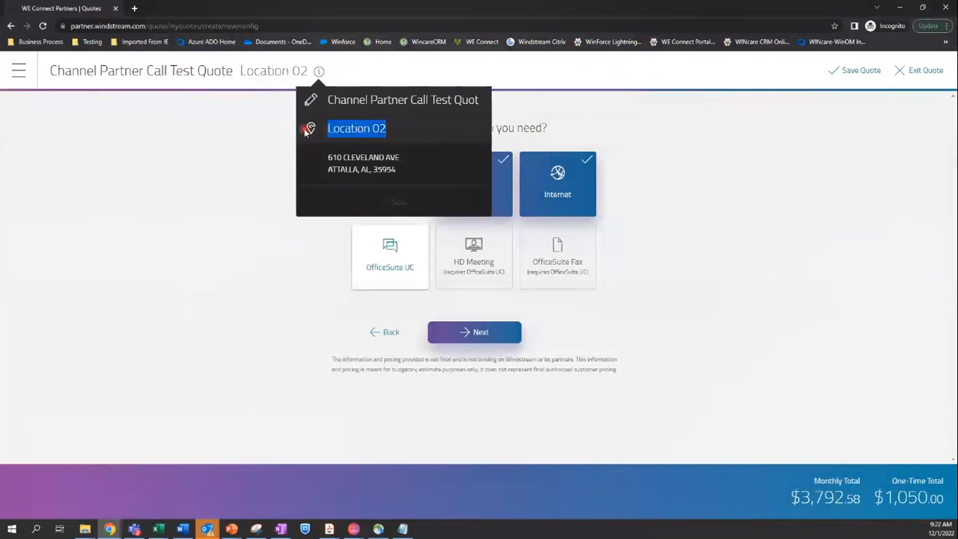
{"action": "type", "text": "Atalla"}
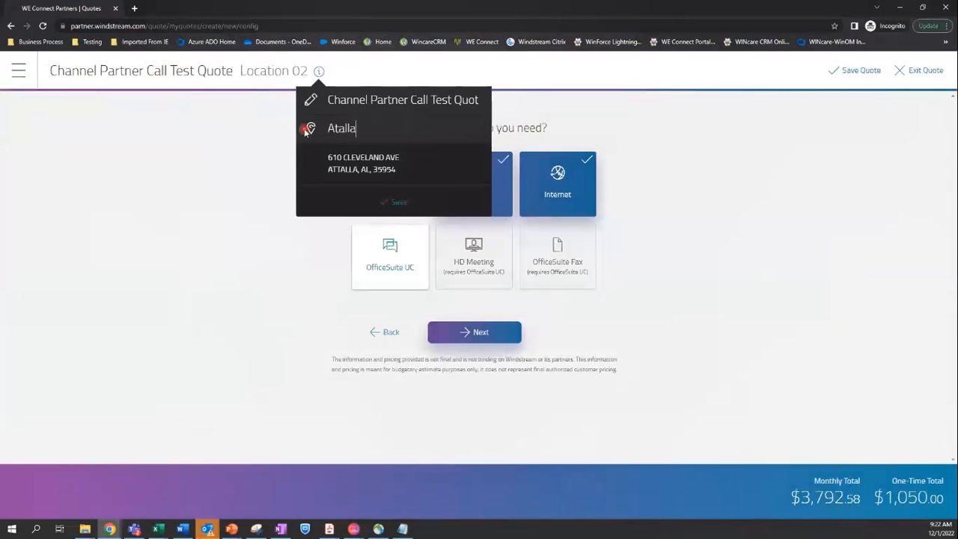
{"action": "left_click", "coordinate": [399, 200]}
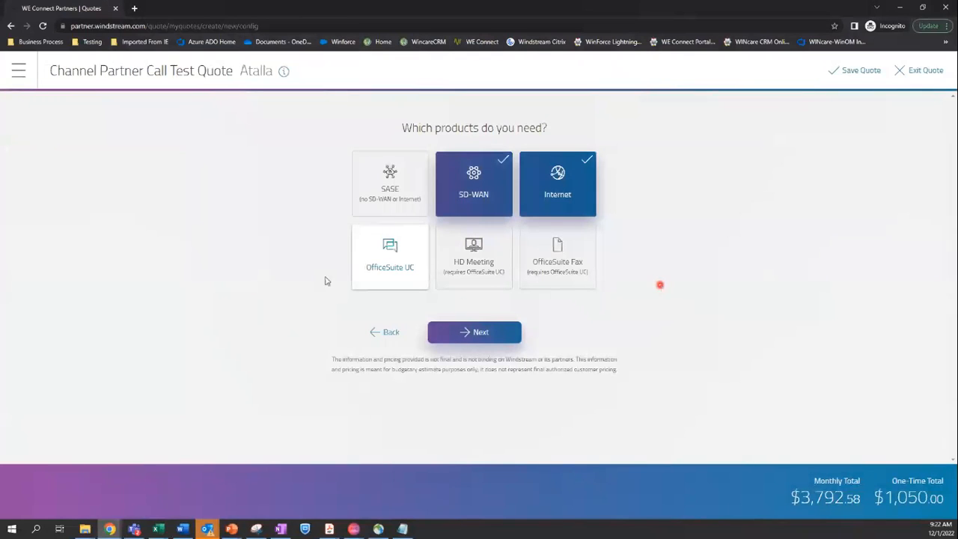
Return to the locations overview and finish the quote to show its summary
{"action": "left_click", "coordinate": [30, 73]}
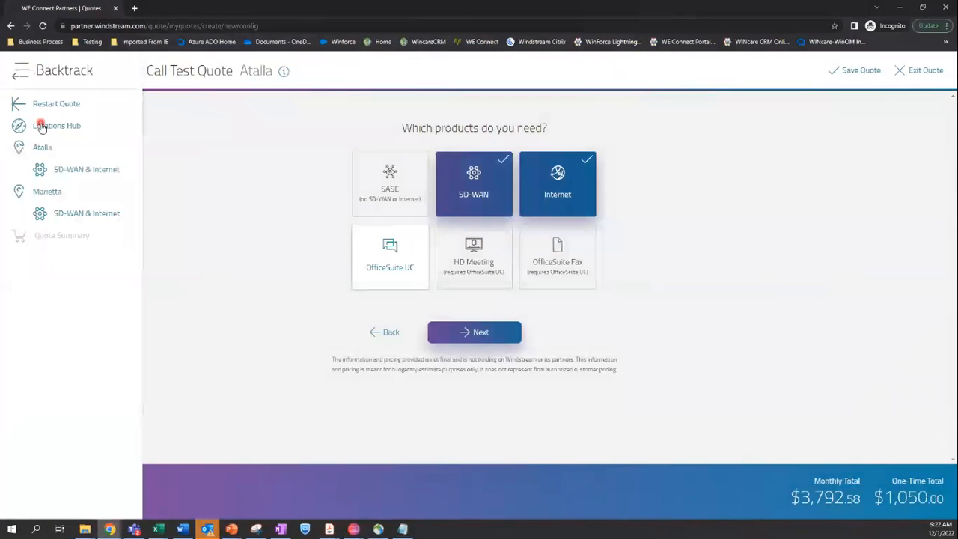
{"action": "left_click", "coordinate": [41, 127]}
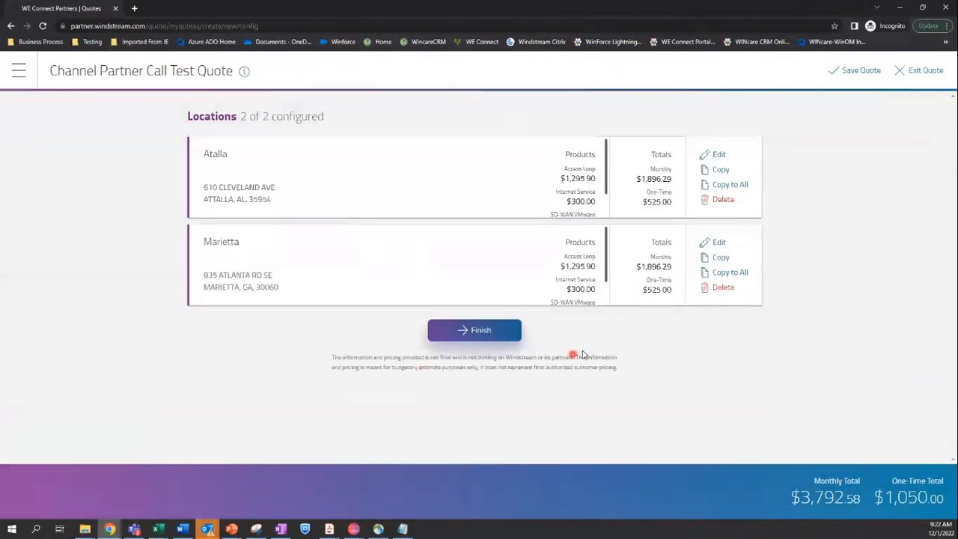
{"action": "left_click", "coordinate": [494, 335]}
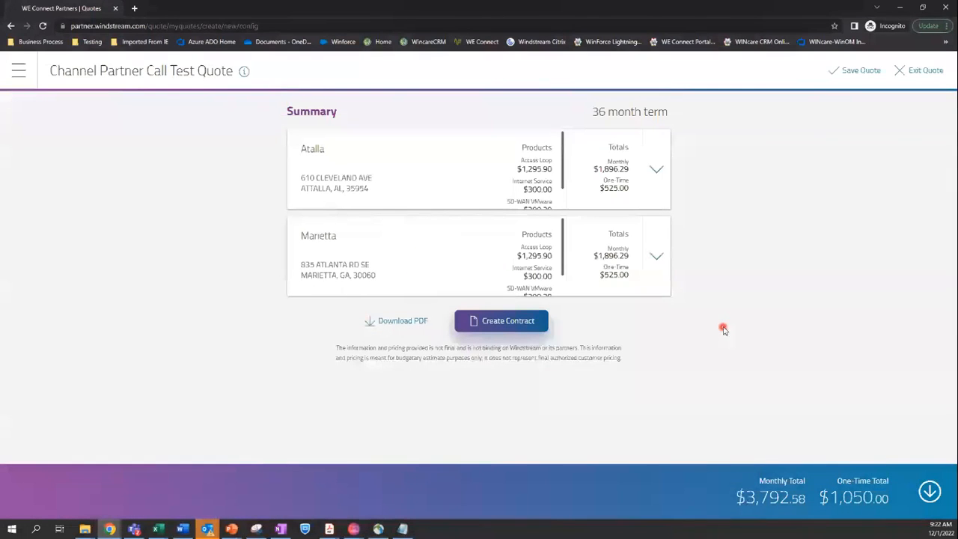
Save the quote changes and reopen Channel Partner Call Test Quote for editing
{"action": "left_click", "coordinate": [852, 70]}
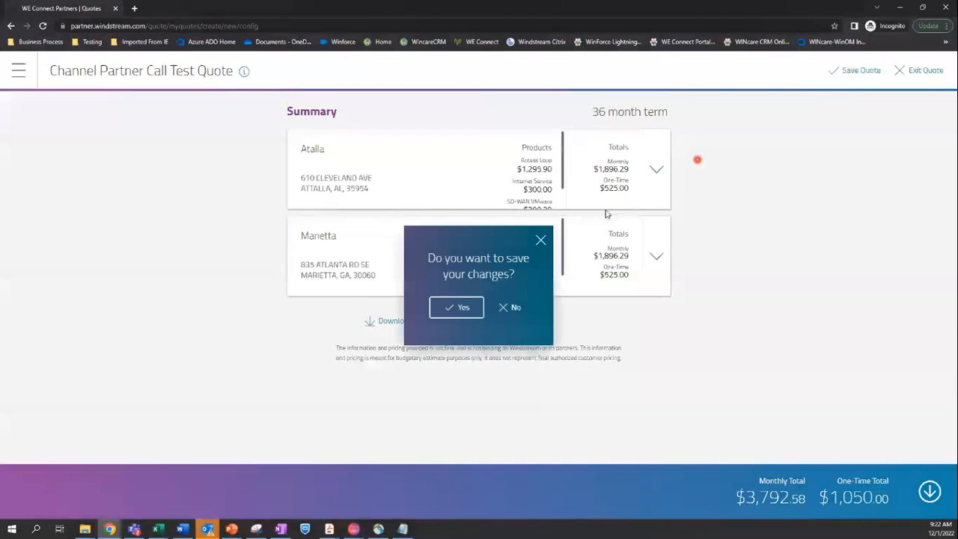
{"action": "left_click", "coordinate": [456, 308]}
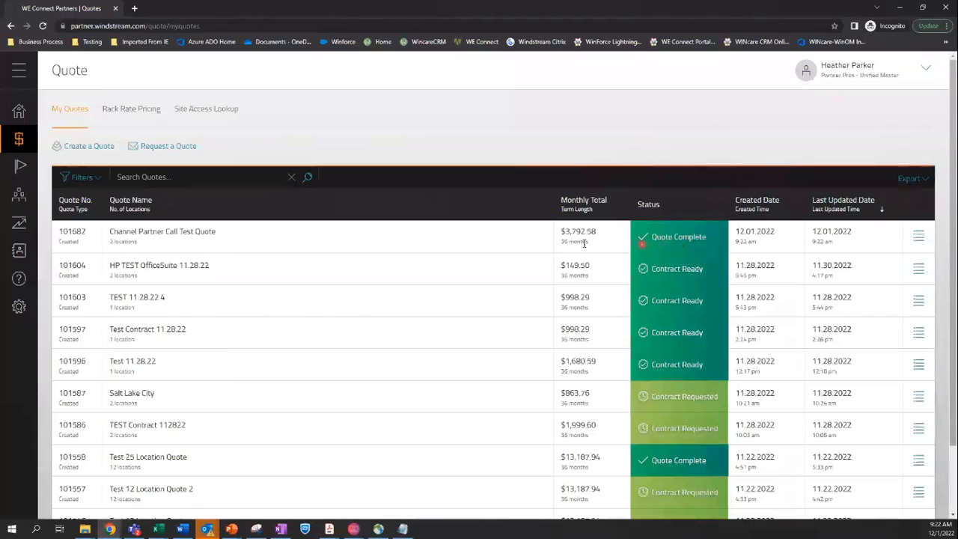
{"action": "left_click", "coordinate": [919, 235]}
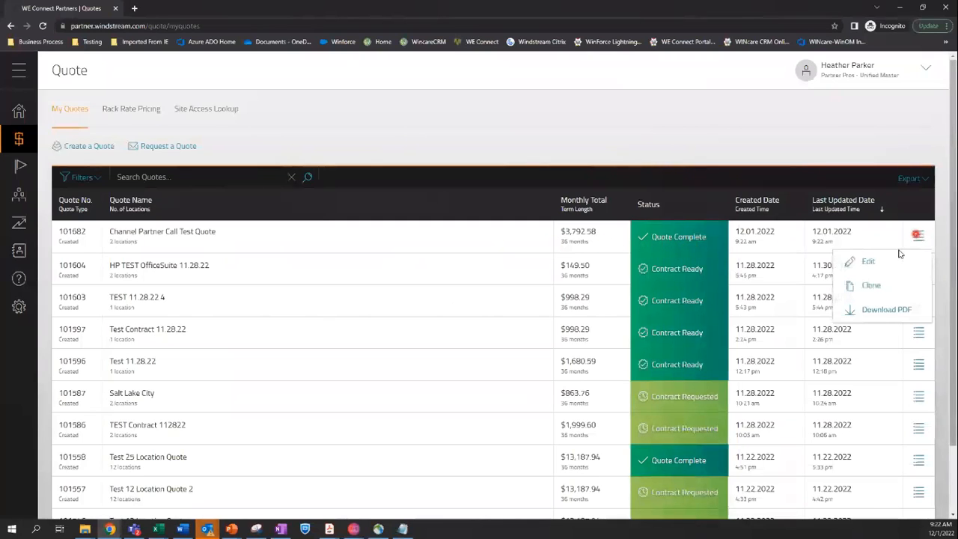
{"action": "left_click", "coordinate": [895, 261]}
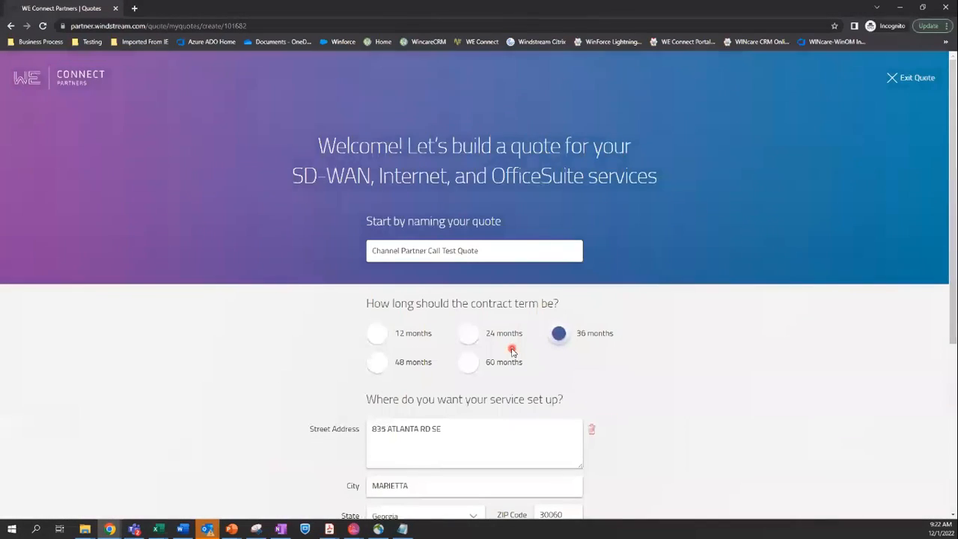
Move past the Atalla and Marietta addresses and finish locations to reach the 36-month summary
{"action": "scroll", "coordinate": [512, 350], "scroll_direction": "down", "scroll_amount": 4}
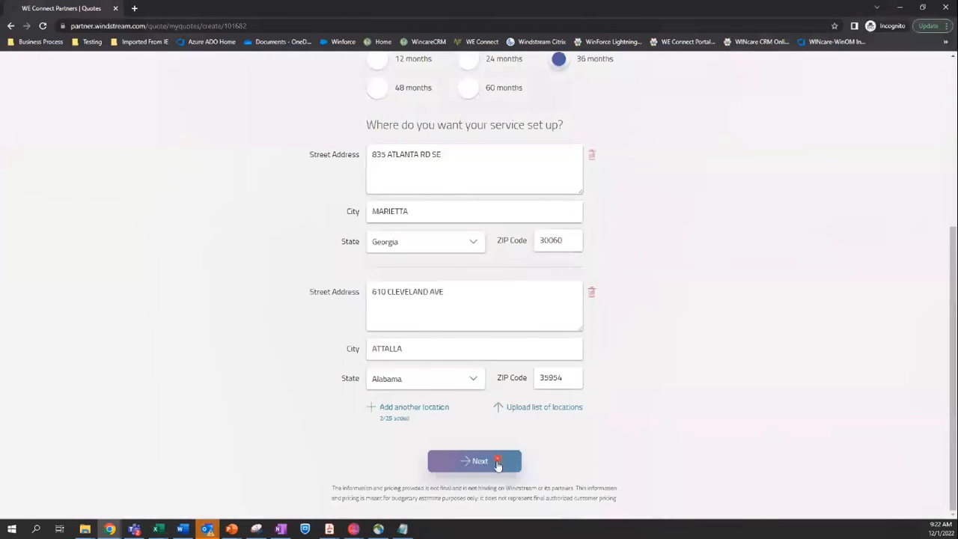
{"action": "left_click", "coordinate": [498, 464]}
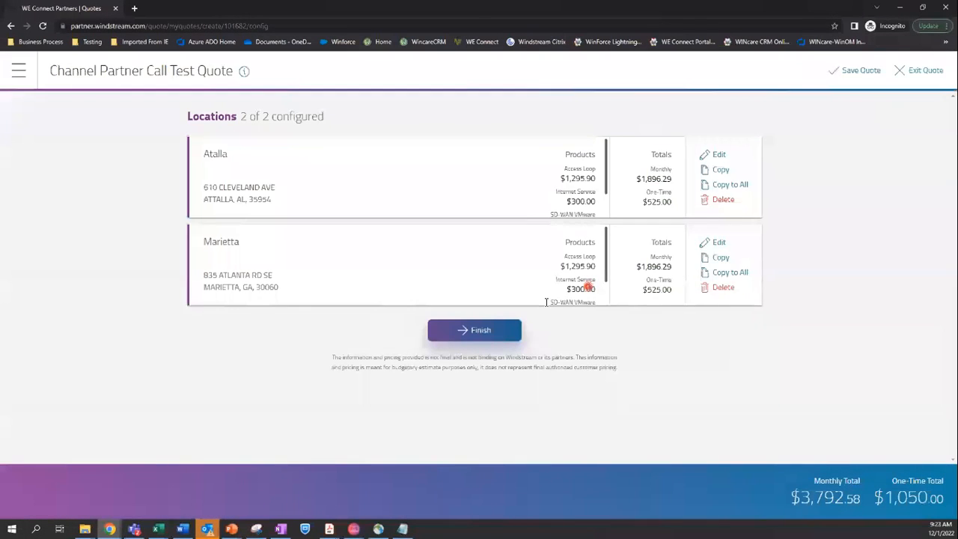
{"action": "left_click", "coordinate": [485, 331]}
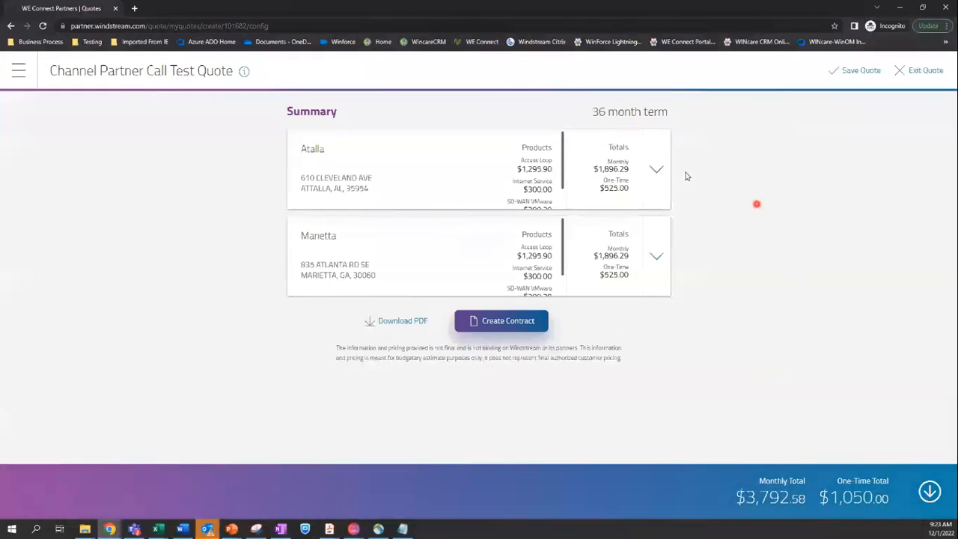
Change Atalla's SD-WAN Management - Concierge unit price to $60.00, leaving Ethernet unchanged
{"action": "left_click", "coordinate": [656, 169]}
{"action": "left_click", "coordinate": [658, 289]}
{"action": "left_click", "coordinate": [515, 290]}
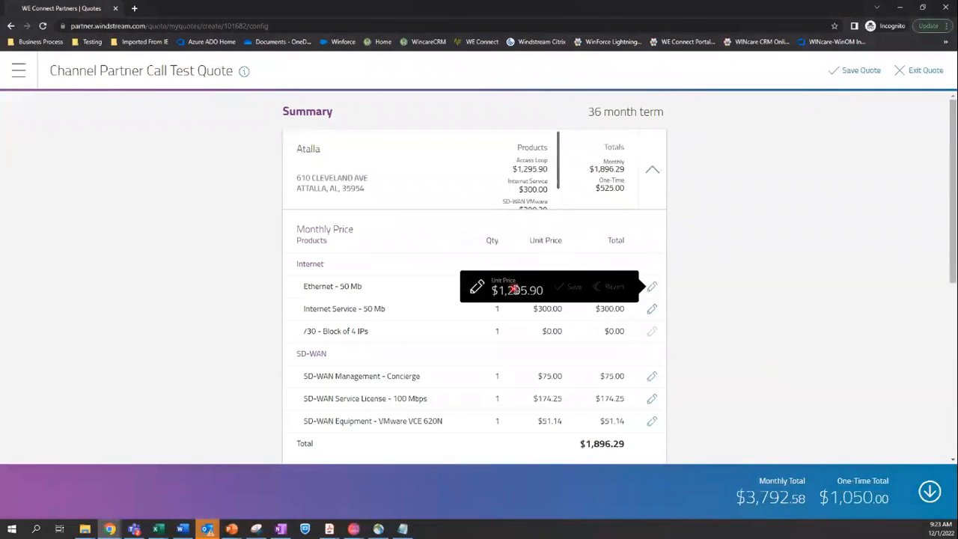
{"action": "left_click", "coordinate": [702, 290]}
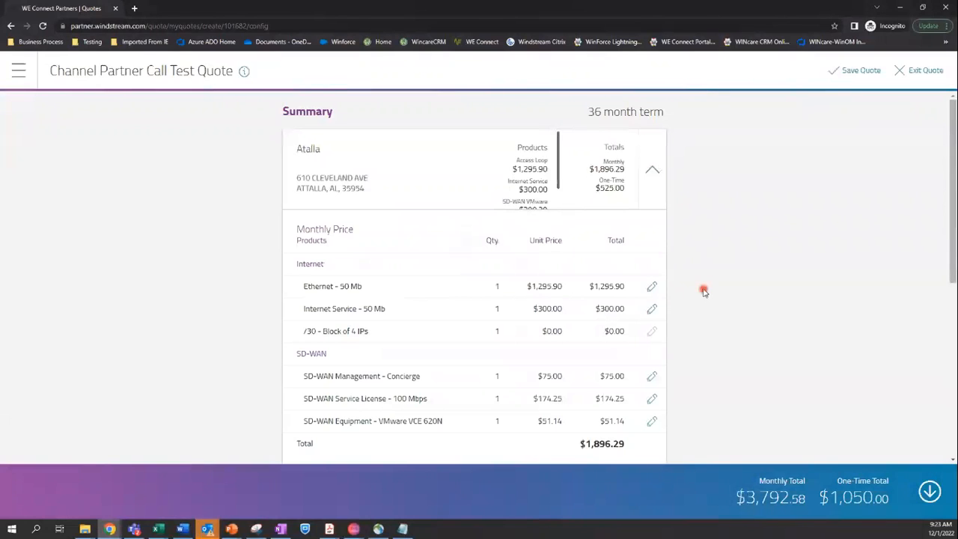
{"action": "left_click", "coordinate": [655, 379]}
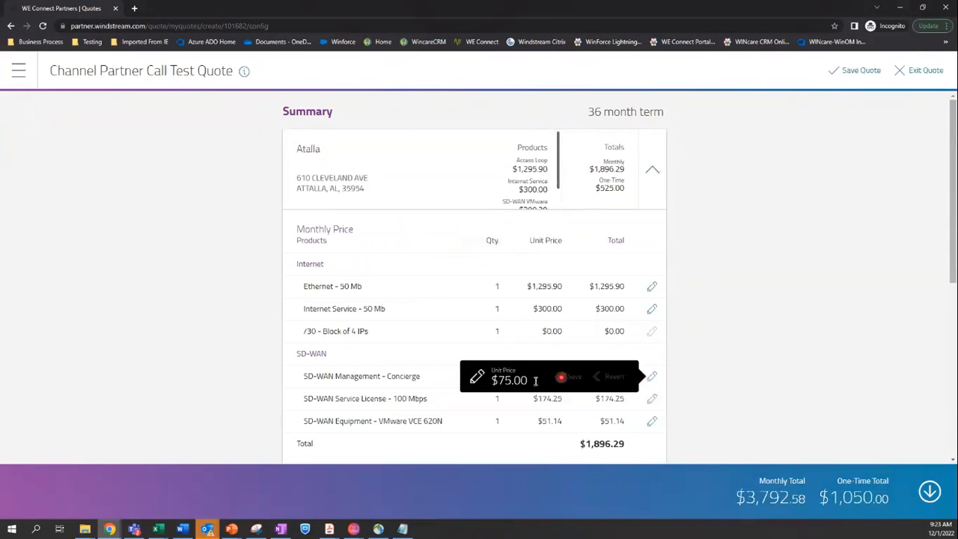
{"action": "left_click_drag", "start_coordinate": [532, 381], "coordinate": [466, 384]}
{"action": "type", "text": "60.00"}
{"action": "left_click", "coordinate": [572, 381]}
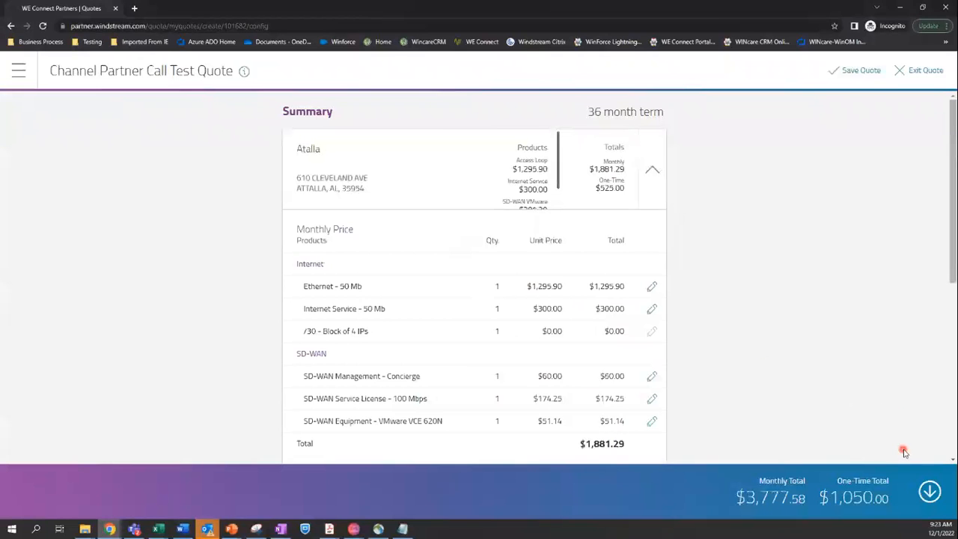
{"action": "scroll", "coordinate": [725, 351], "scroll_direction": "down", "scroll_amount": 1}
{"action": "scroll", "coordinate": [696, 248], "scroll_direction": "up", "scroll_amount": 1}
Apply a 50% overall discount, bringing totals to $3,348.52 monthly and $525.00 one-time
{"action": "left_click", "coordinate": [652, 169]}
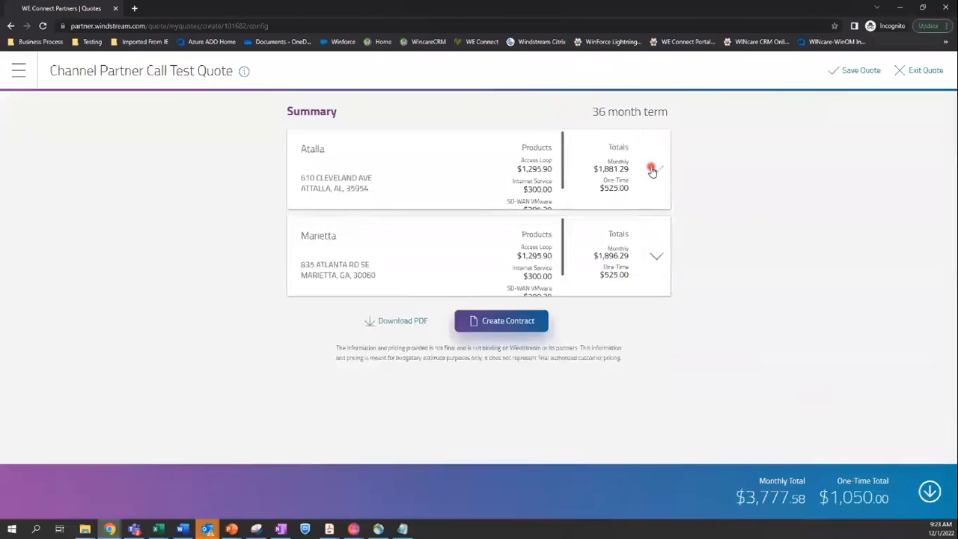
{"action": "left_click", "coordinate": [930, 491]}
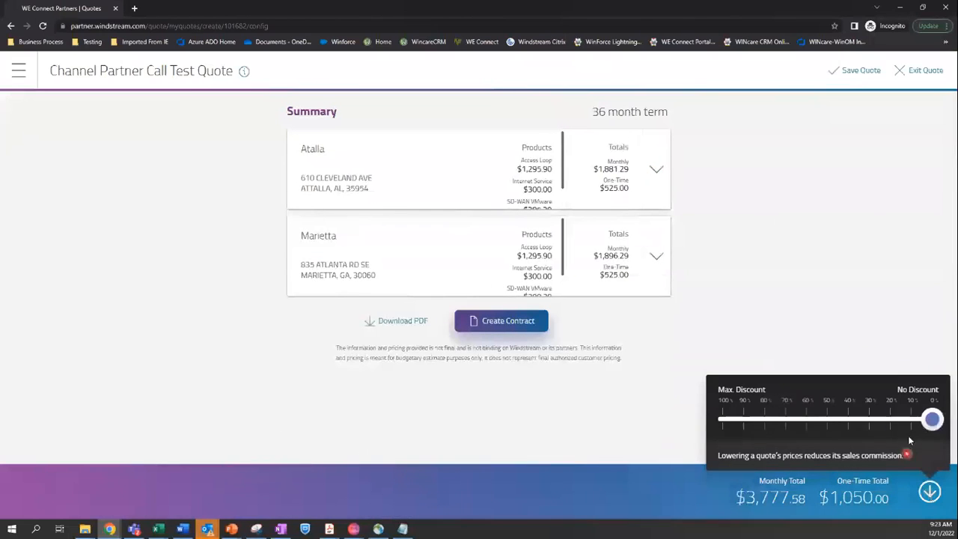
{"action": "left_click_drag", "start_coordinate": [932, 419], "coordinate": [819, 414]}
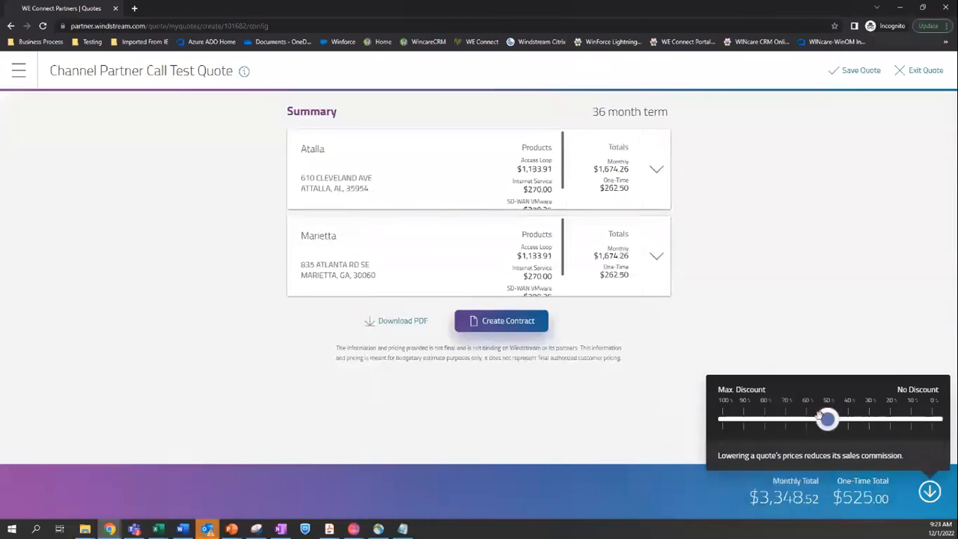
{"action": "left_click", "coordinate": [800, 344]}
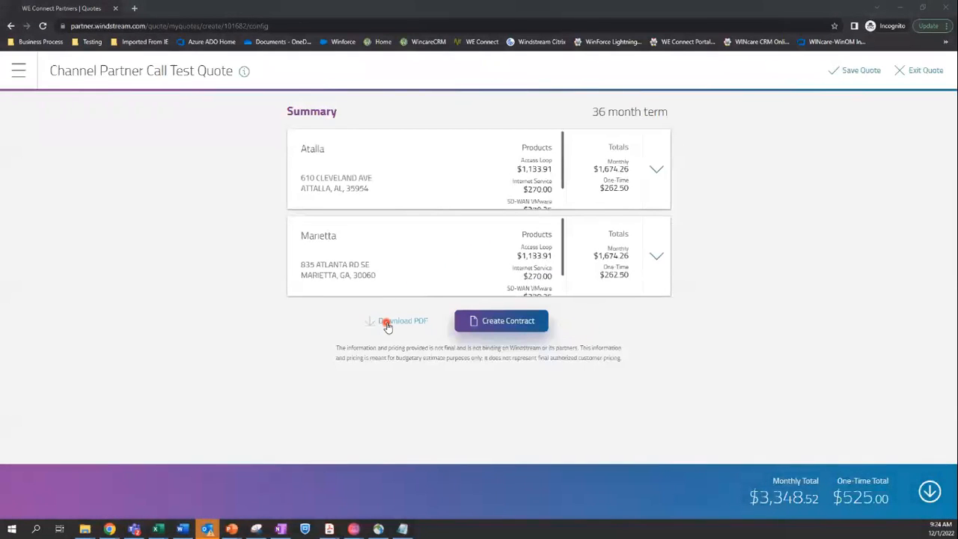
Start a contract from the quote with company Channel Partner Test and the saved contact's details
{"action": "left_click", "coordinate": [503, 324]}
{"action": "left_click", "coordinate": [473, 239]}
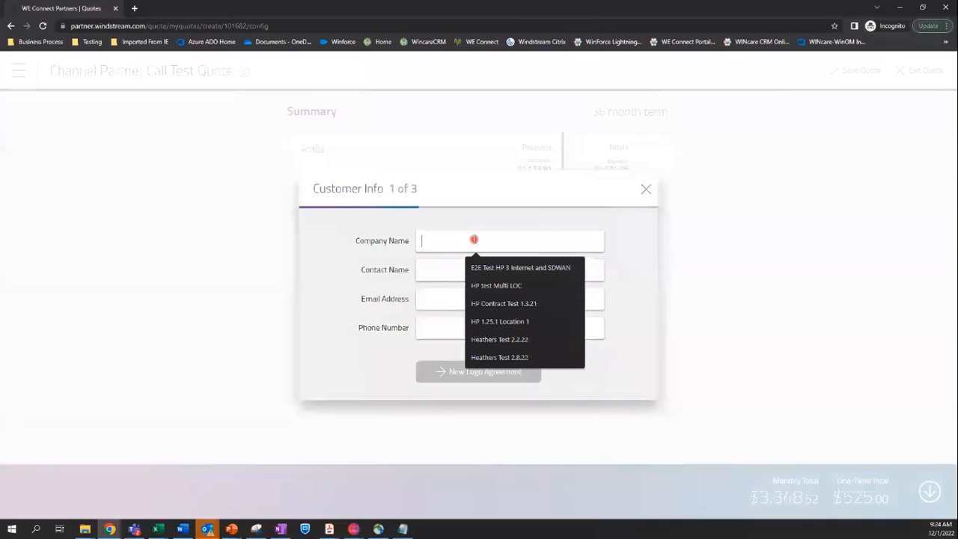
{"action": "type", "text": "Channel Par"}
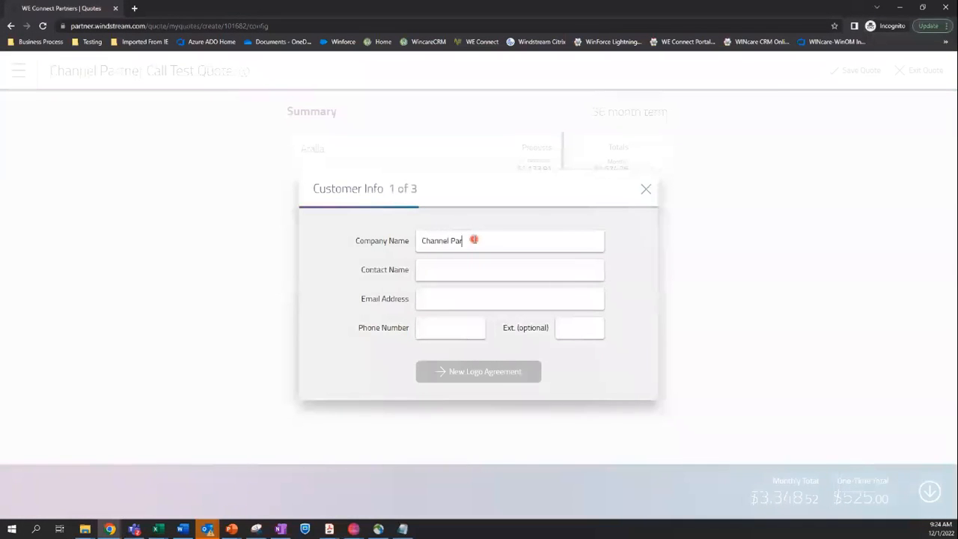
{"action": "type", "text": "tner Test"}
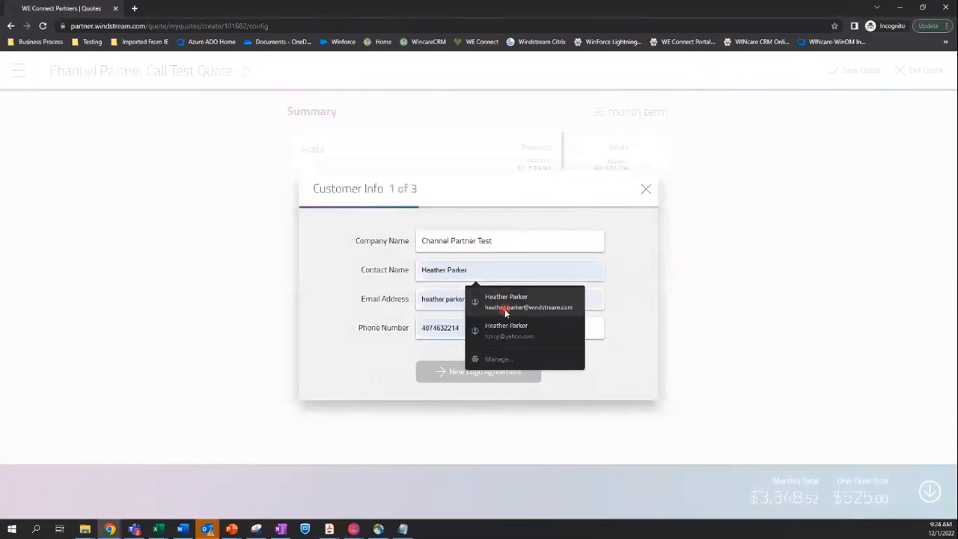
{"action": "left_click", "coordinate": [506, 313]}
Accept the New Logo Agreement, assign a partner seller, and submit the contract request
{"action": "left_click", "coordinate": [493, 381]}
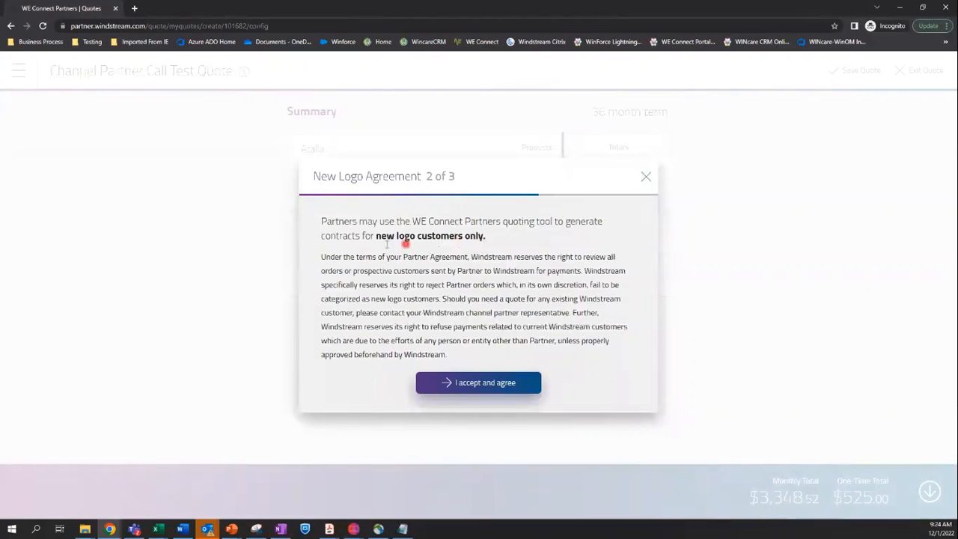
{"action": "left_click", "coordinate": [491, 386]}
{"action": "left_click", "coordinate": [481, 289]}
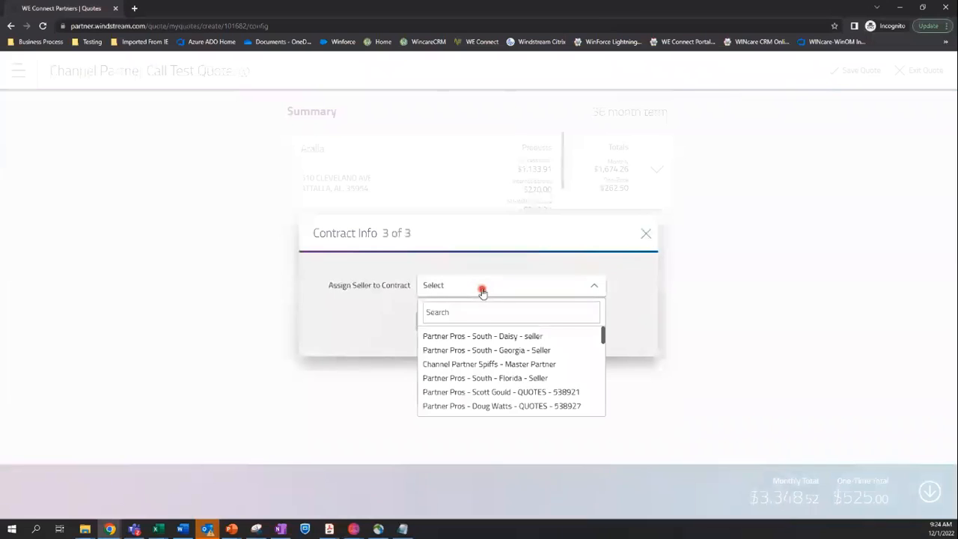
{"action": "scroll", "coordinate": [505, 367], "scroll_direction": "down", "scroll_amount": 5}
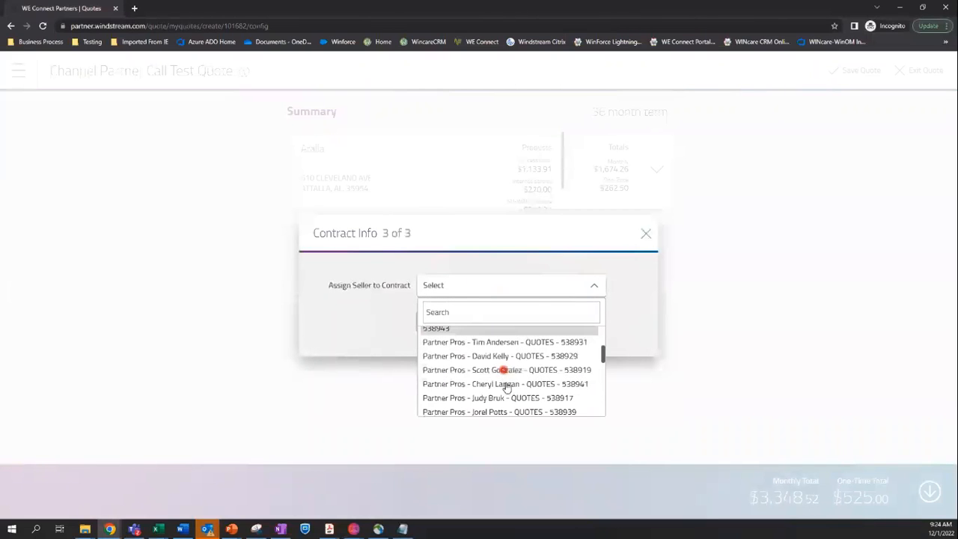
{"action": "scroll", "coordinate": [508, 396], "scroll_direction": "down", "scroll_amount": 5}
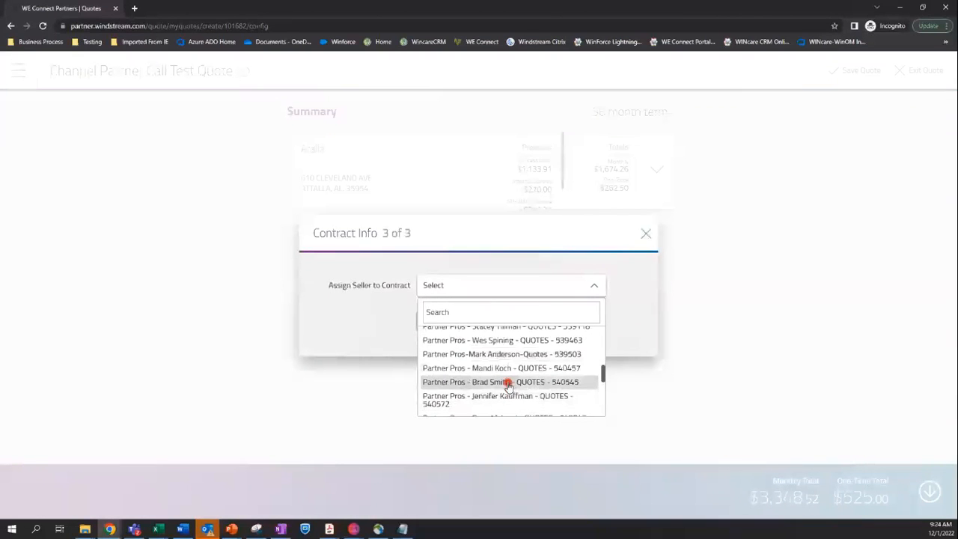
{"action": "left_click", "coordinate": [509, 384]}
{"action": "left_click", "coordinate": [499, 332]}
{"action": "left_click", "coordinate": [642, 366]}
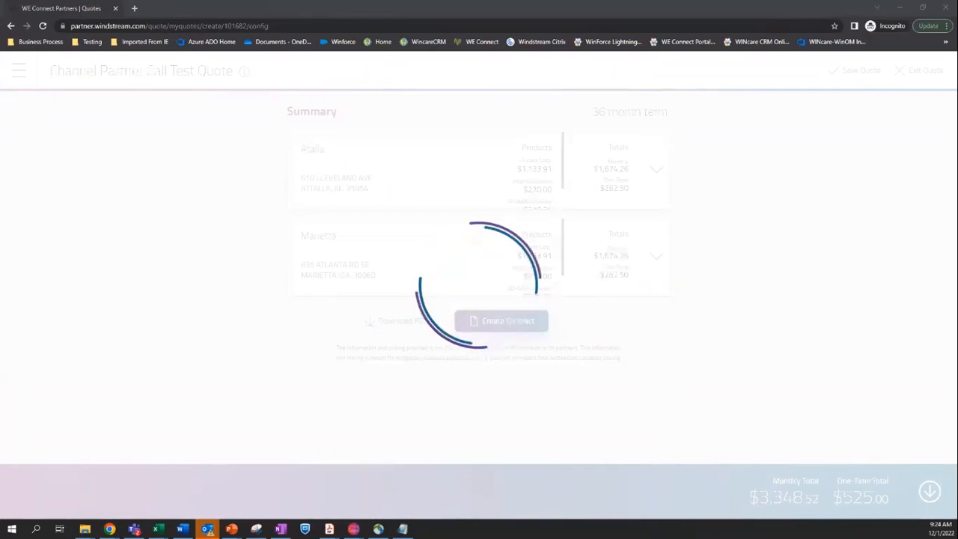
Skim the DocuSign signing-request email in Outlook, then dismiss it with Esc
{"action": "scroll", "coordinate": [589, 331], "scroll_direction": "down", "scroll_amount": 2}
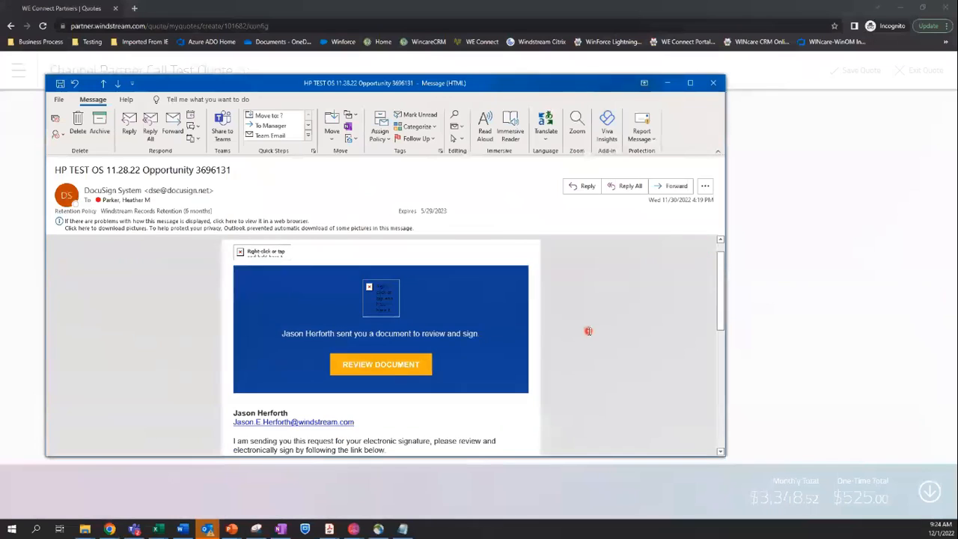
{"action": "scroll", "coordinate": [589, 331], "scroll_direction": "down", "scroll_amount": 1}
{"action": "scroll", "coordinate": [588, 331], "scroll_direction": "up", "scroll_amount": 2}
{"action": "key", "text": "Escape"}
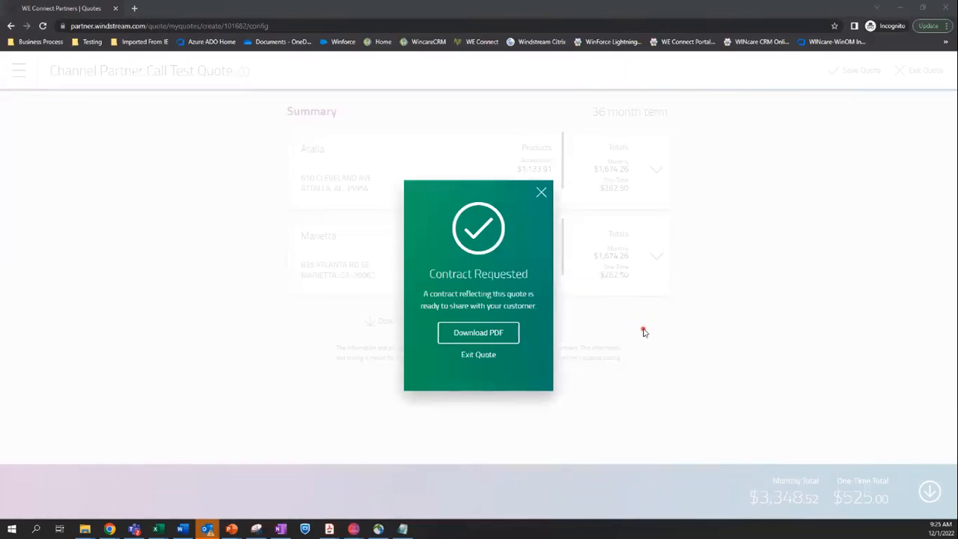
Download the Channel Partner Call Test Quote contract as a PDF from the Contract Requested dialog
{"action": "left_click", "coordinate": [485, 339]}
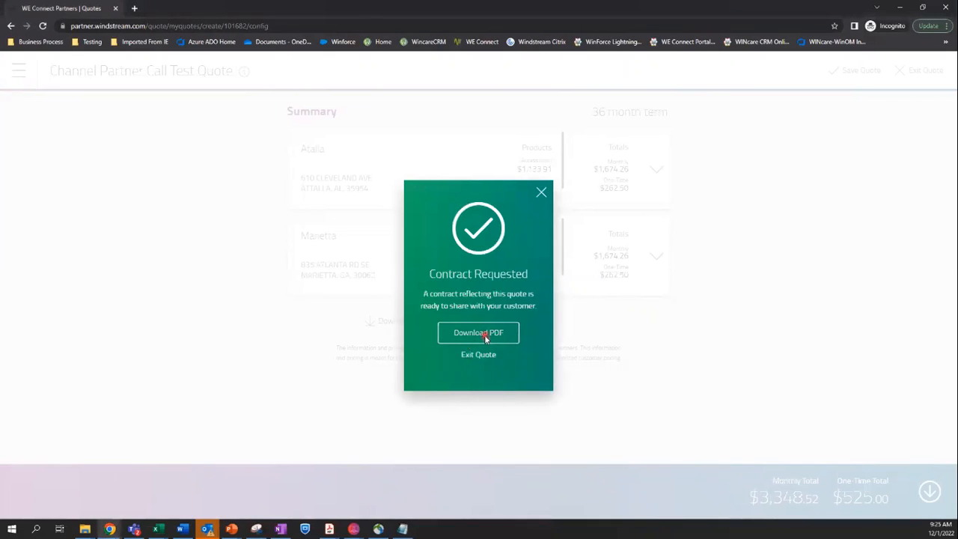